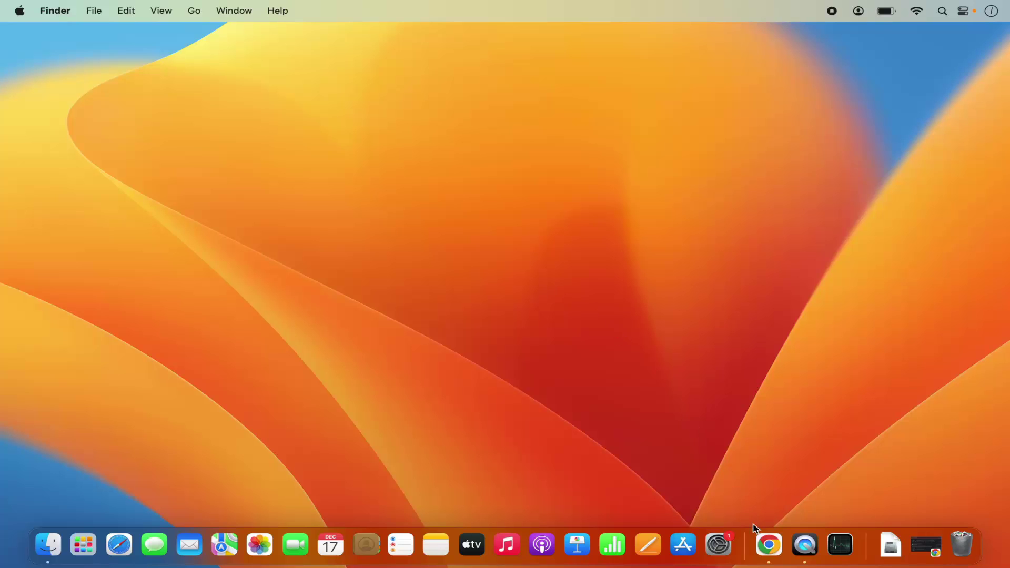
Download the Mac Universal stable build of VS Code from code.visualstudio.com in Chrome.
left_click(767, 546)
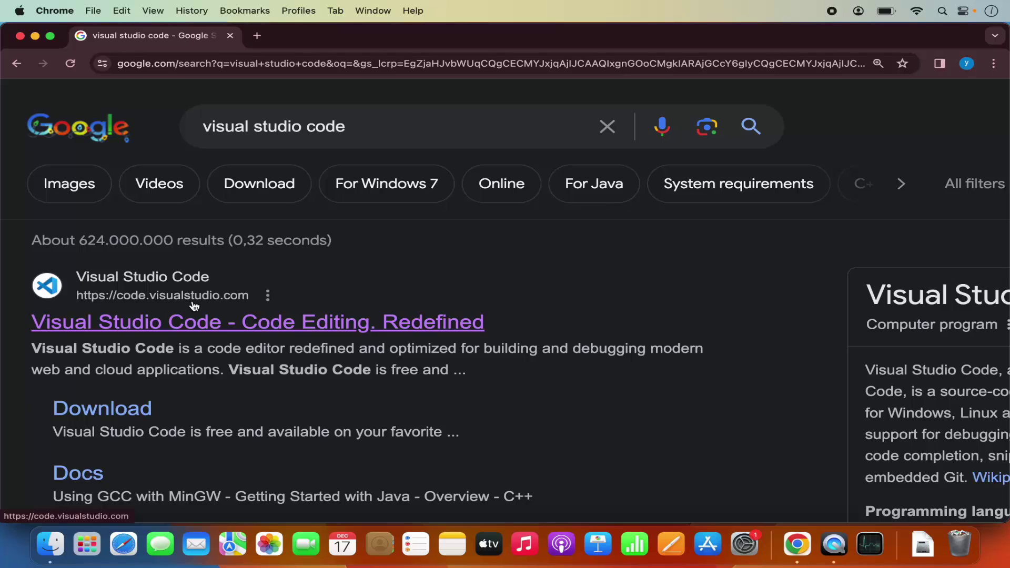
left_click(255, 332)
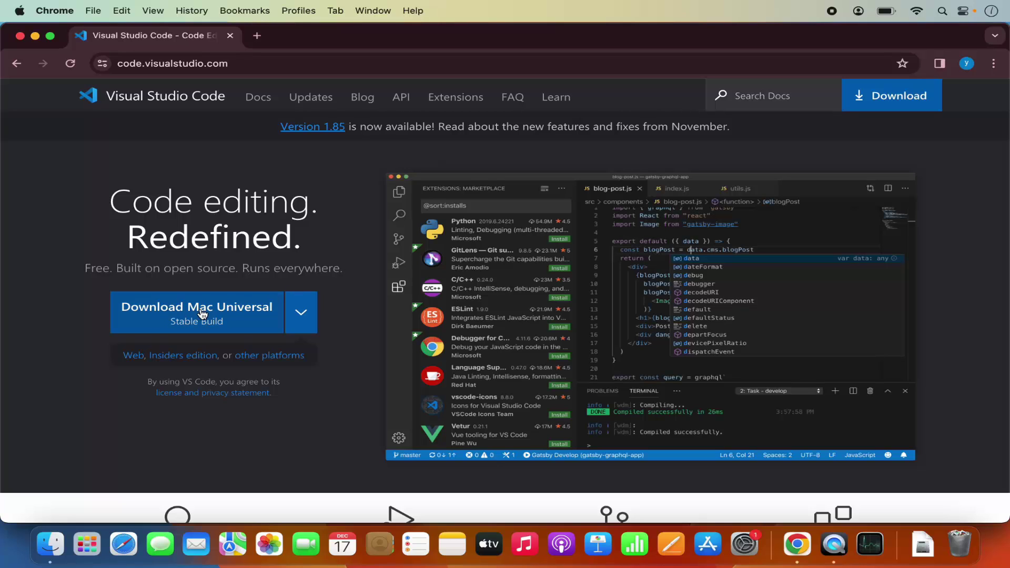
left_click(302, 319)
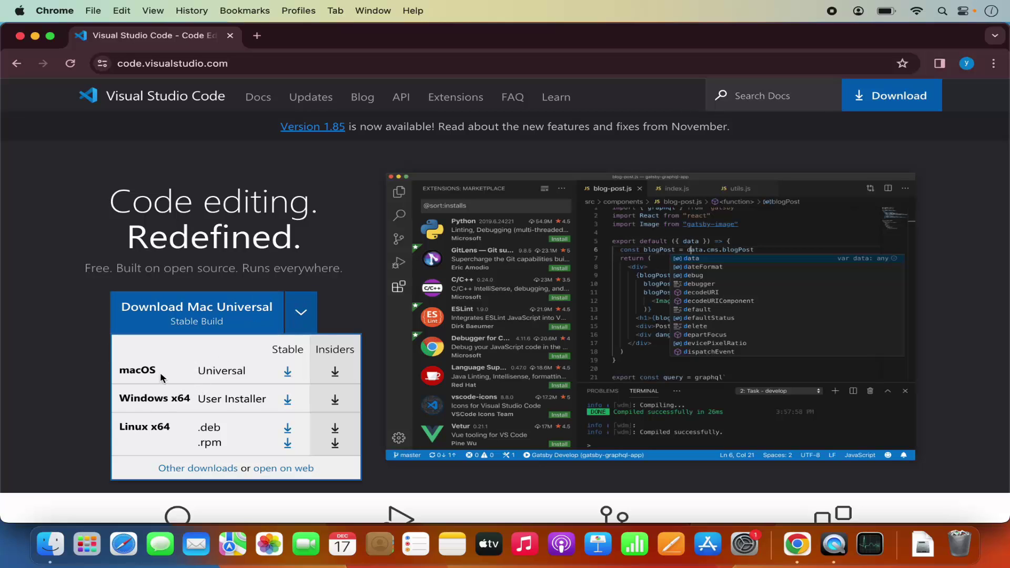
left_click(310, 312)
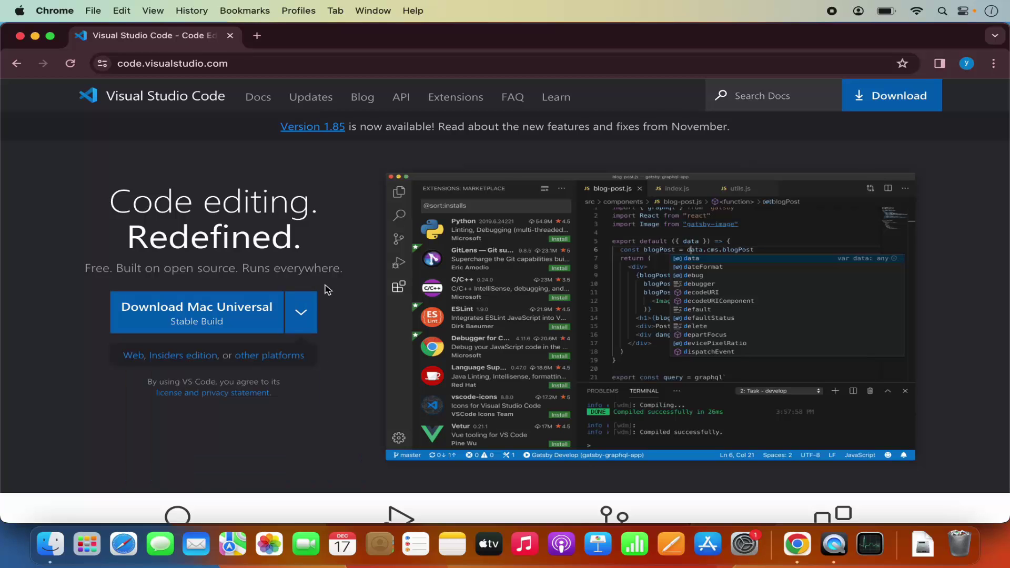
left_click(197, 322)
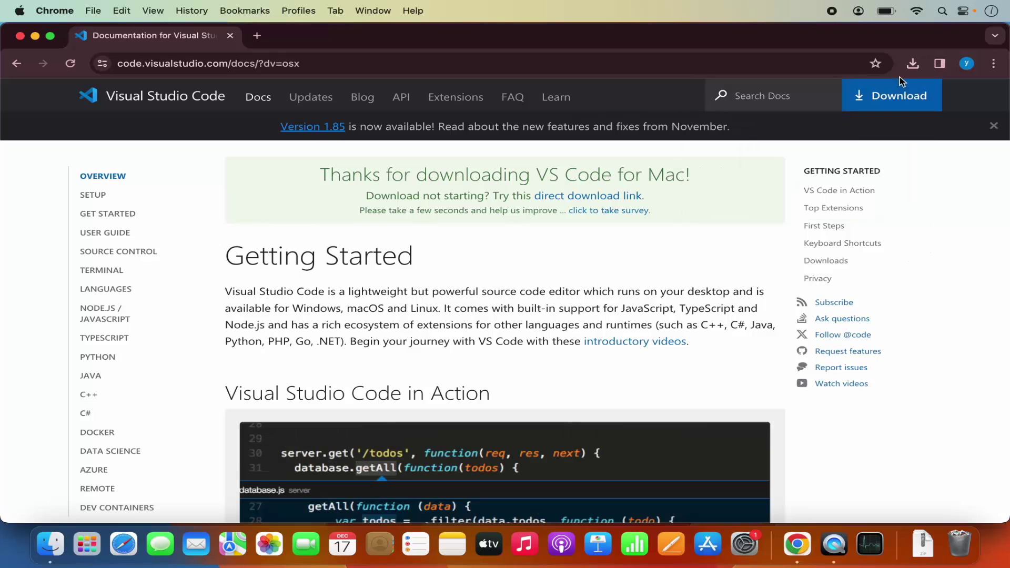
Extract VSCode-darwin-universal.zip from Chrome's downloads list into the Visual Studio Code app.
left_click(912, 64)
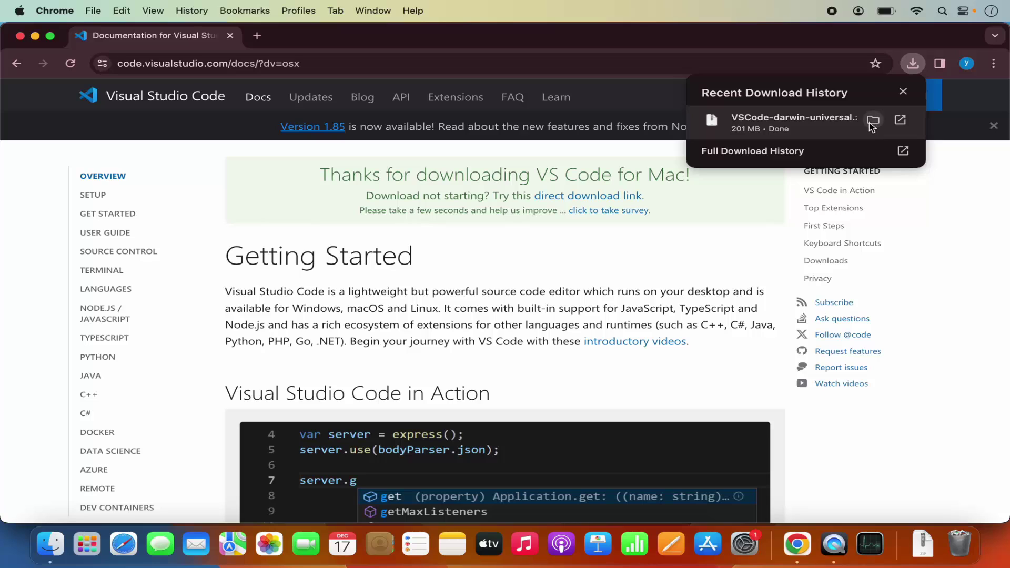
left_click(826, 128)
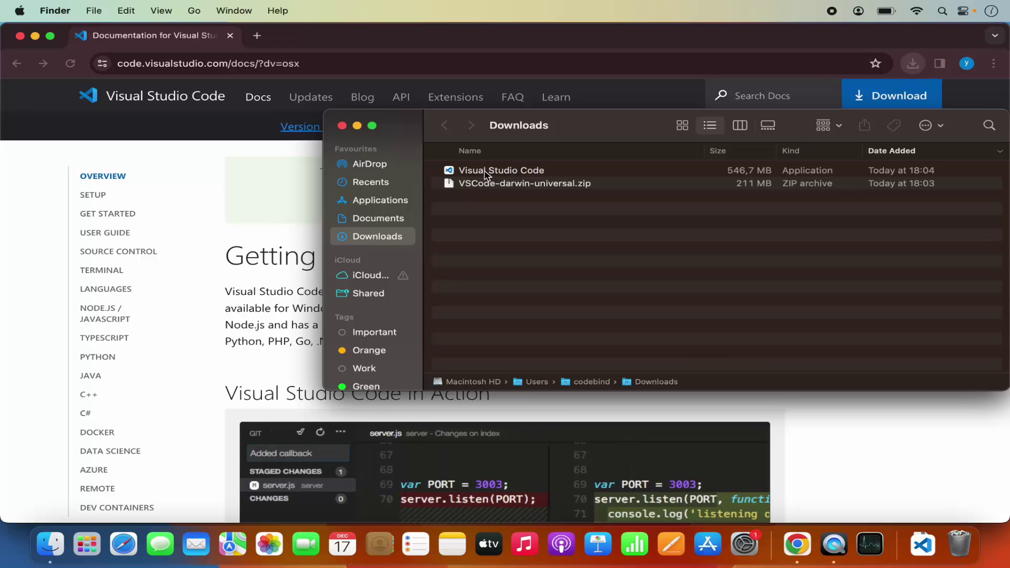
Launch the unpacked Visual Studio Code app once, close it, and minimize Chrome.
double_click(488, 171)
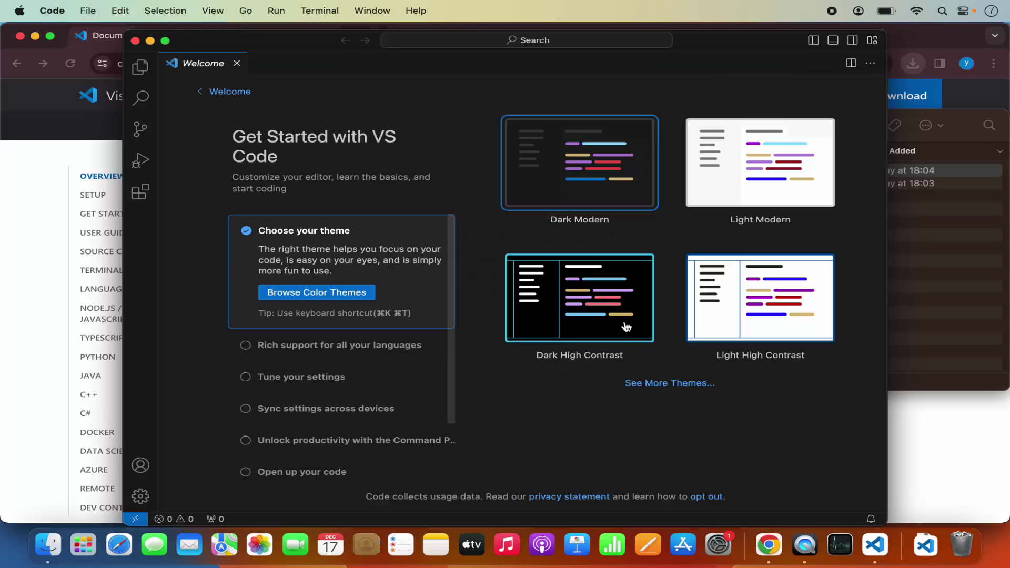
left_click(136, 41)
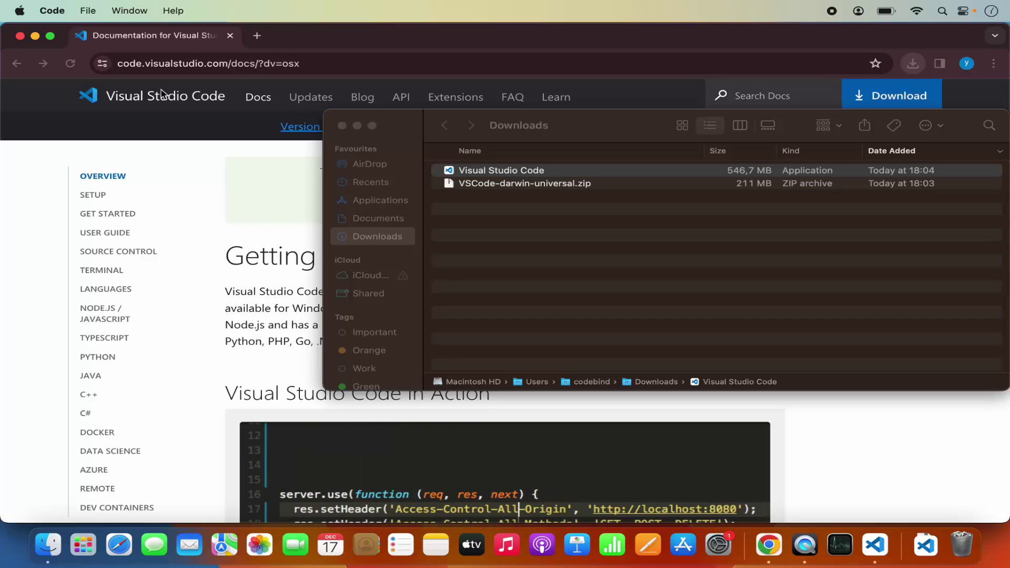
left_click(36, 36)
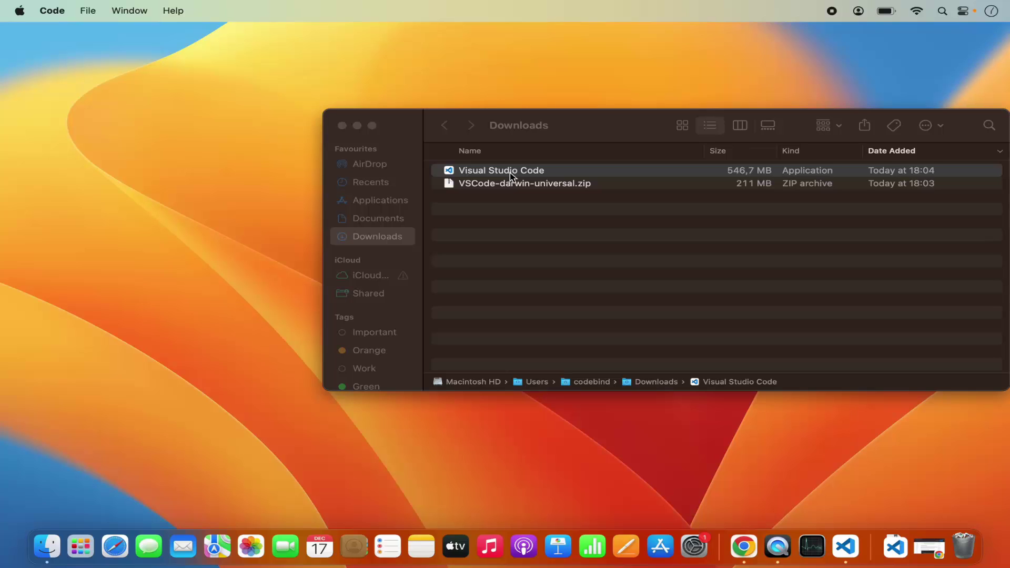
Drag Visual Studio Code from Downloads into Applications via a new Finder window.
right_click(50, 549)
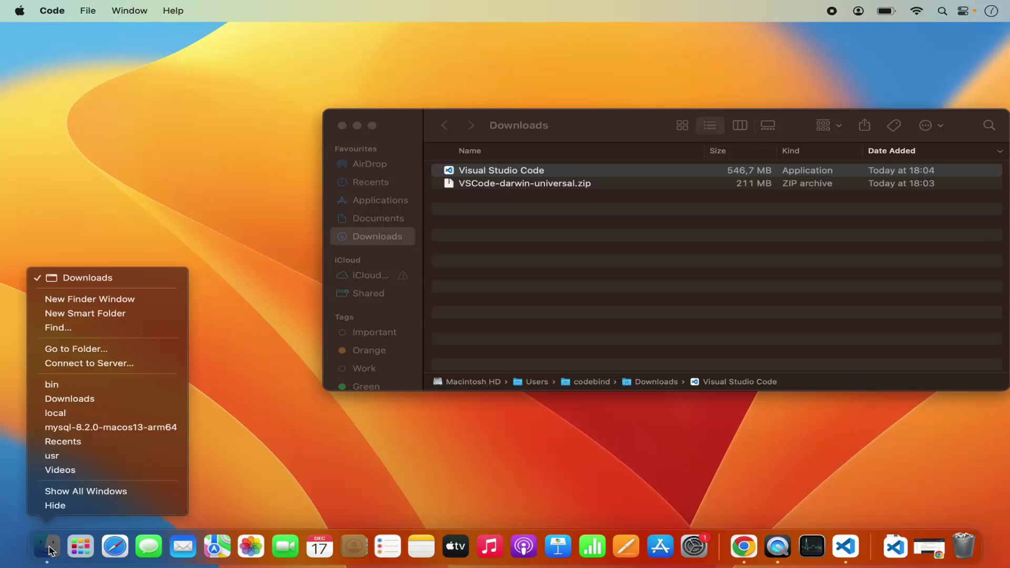
left_click(89, 300)
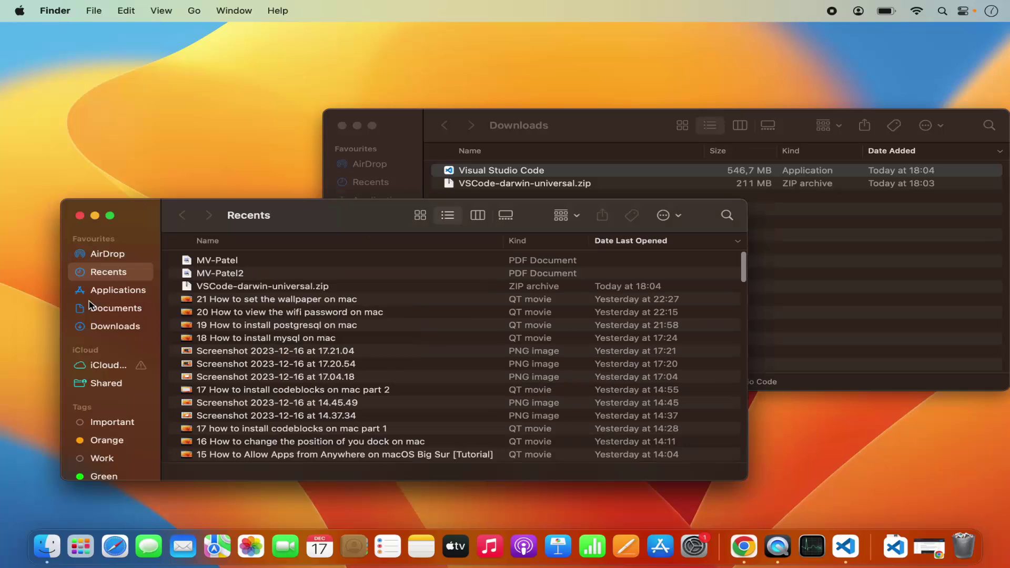
left_click(105, 294)
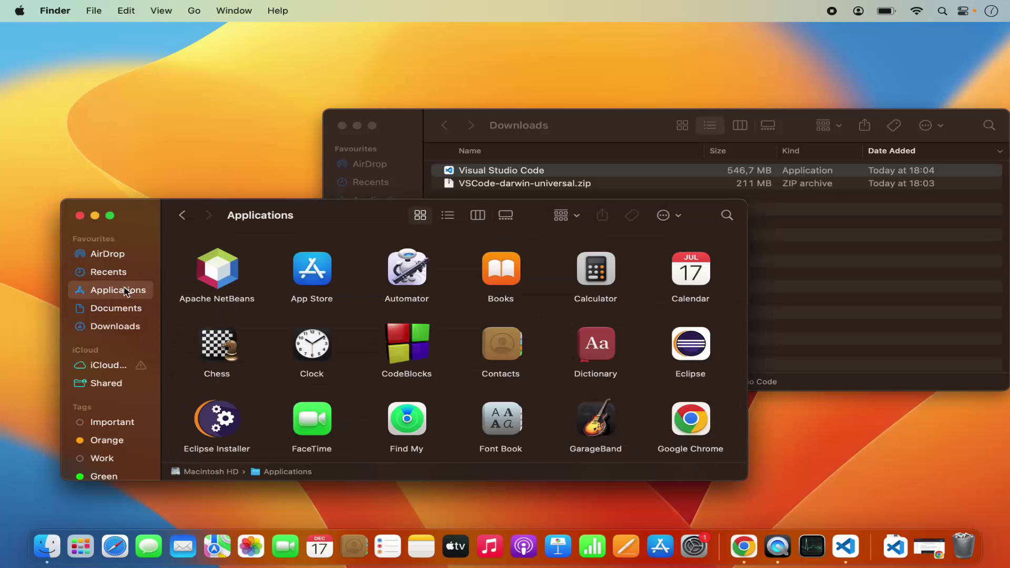
left_click(783, 254)
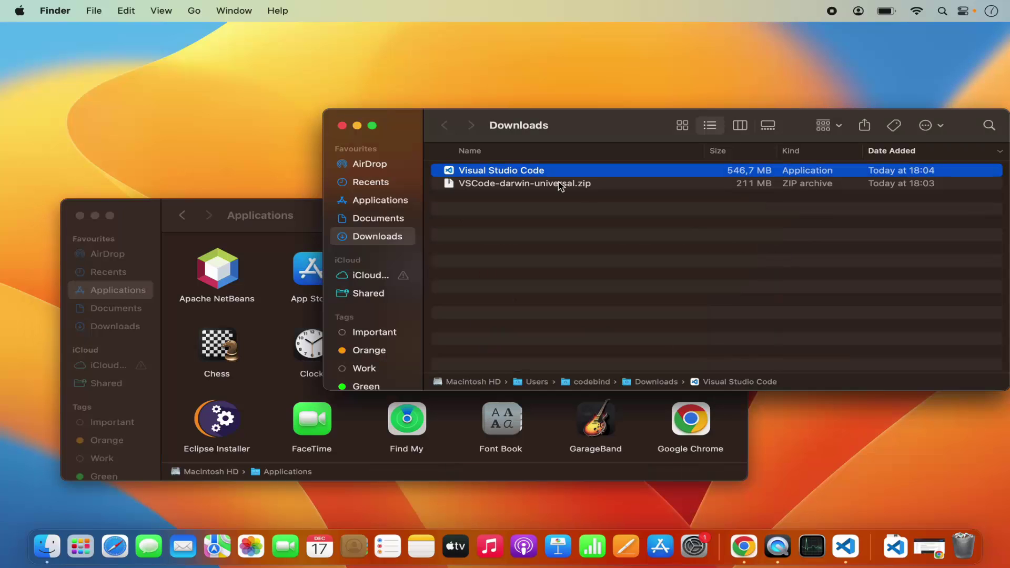
right_click(482, 175)
left_click(479, 176)
left_click_drag(489, 175, 256, 339)
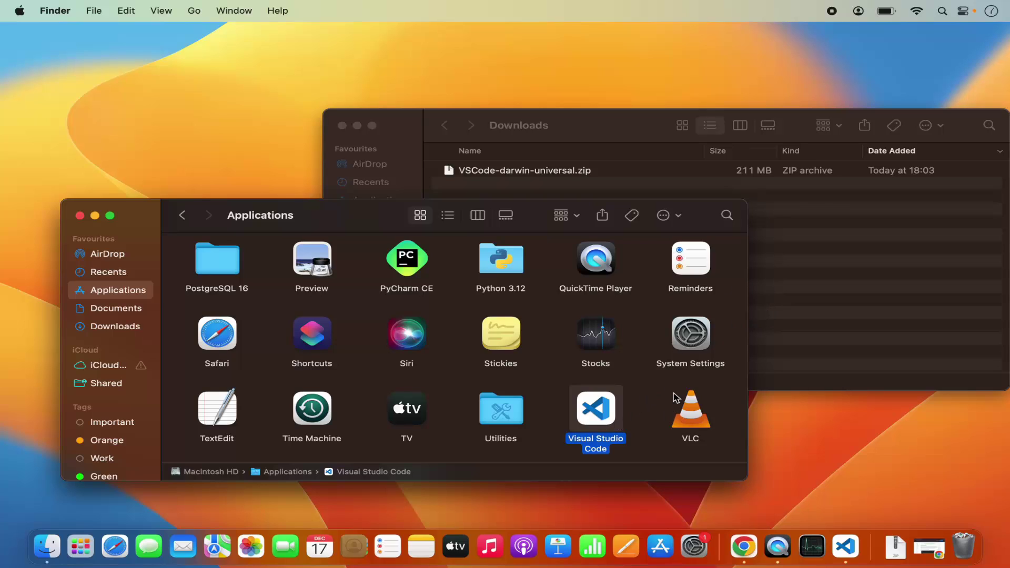
Confirm Visual Studio Code shows in Launchpad and close the Applications and Downloads windows.
left_click(77, 550)
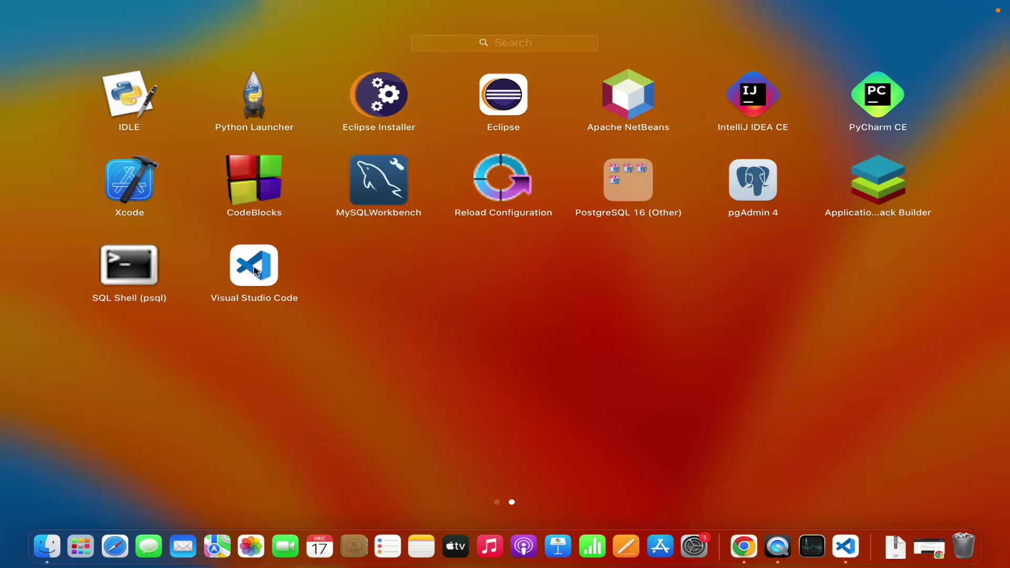
left_click(316, 370)
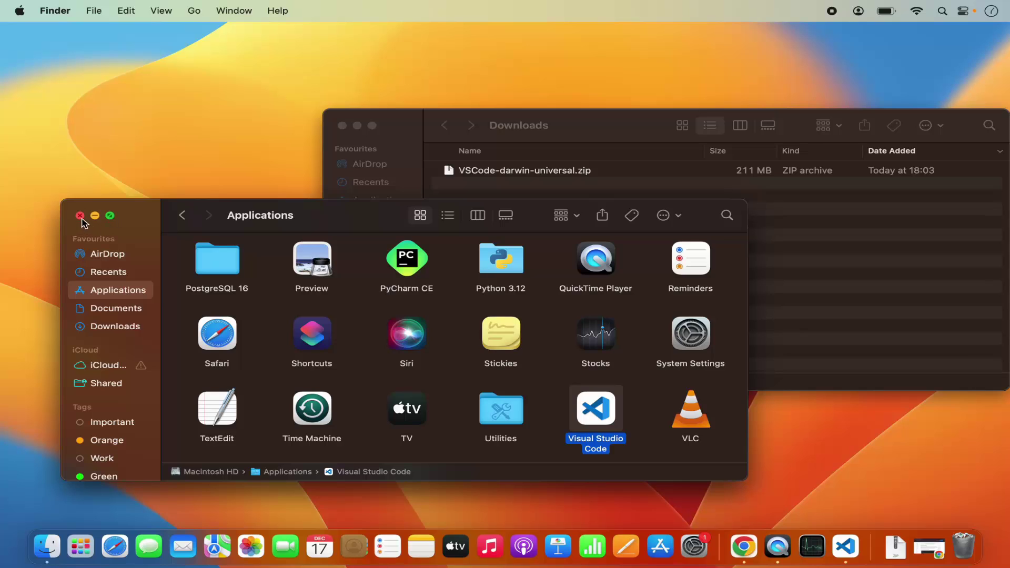
left_click(80, 216)
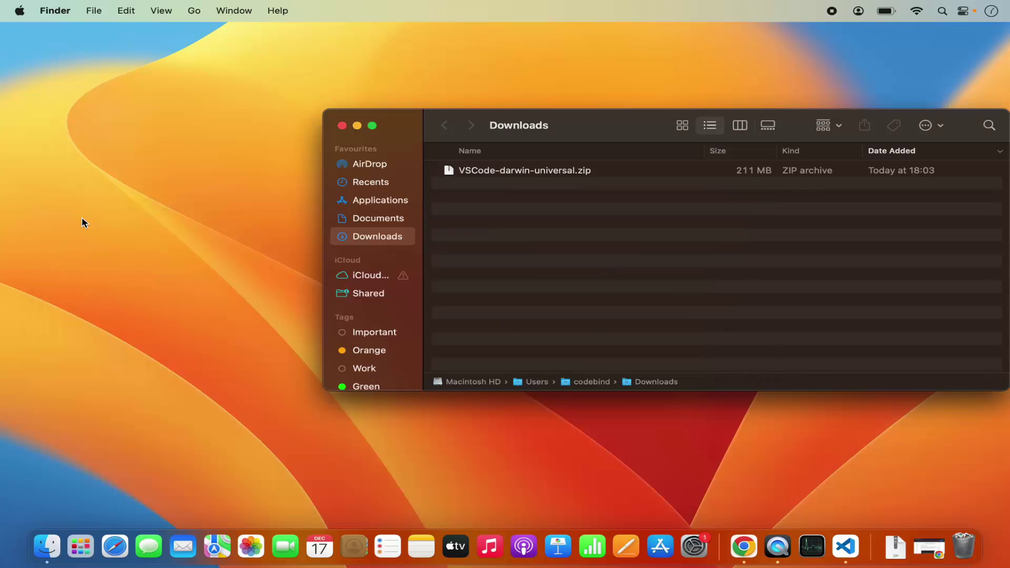
left_click(342, 127)
left_click(80, 545)
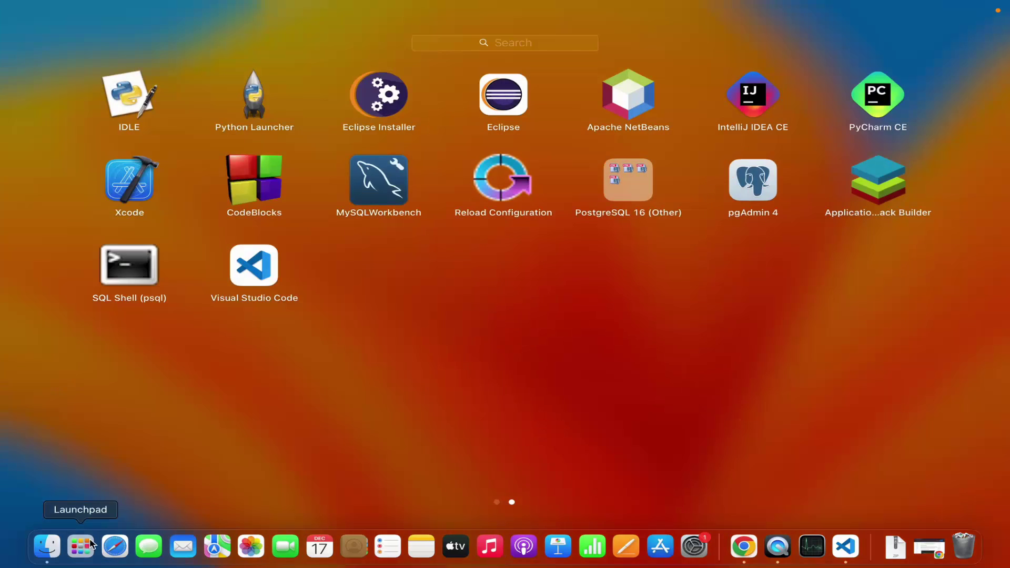
left_click(252, 272)
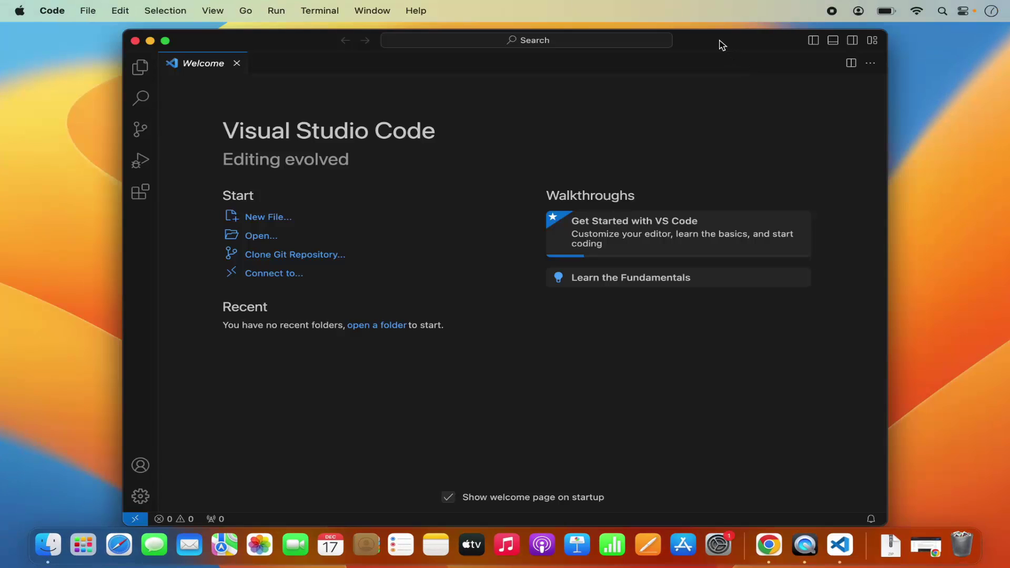
Zoom the VS Code Welcome window to fill the screen and search Spotlight for Terminal.
double_click(722, 45)
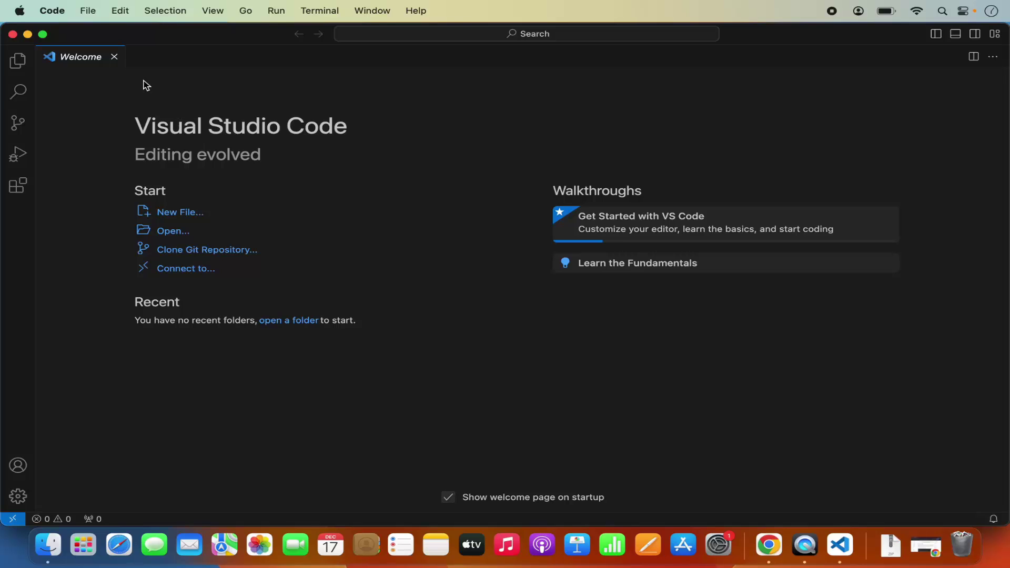
left_click(88, 11)
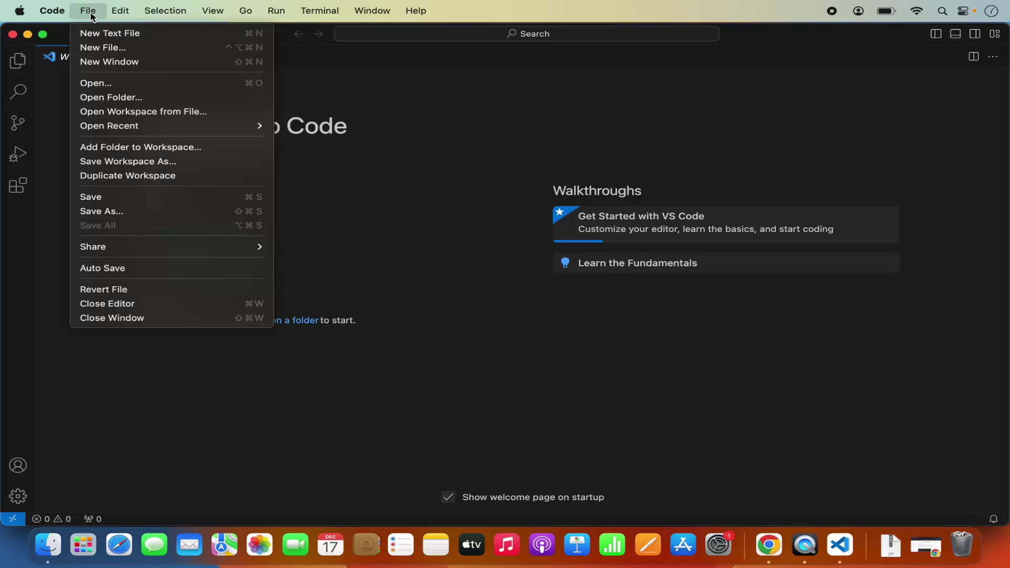
left_click(114, 98)
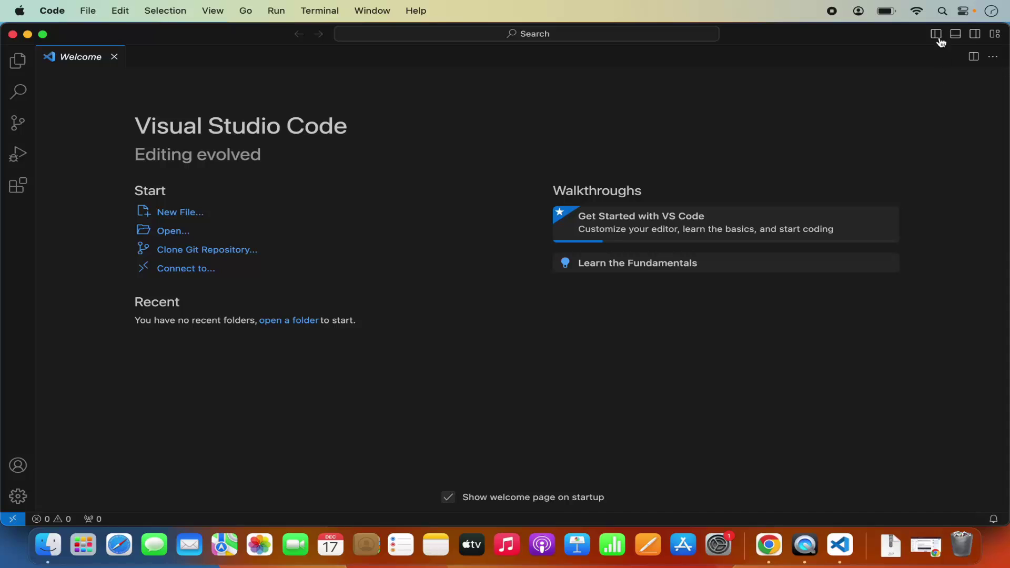
left_click(942, 11)
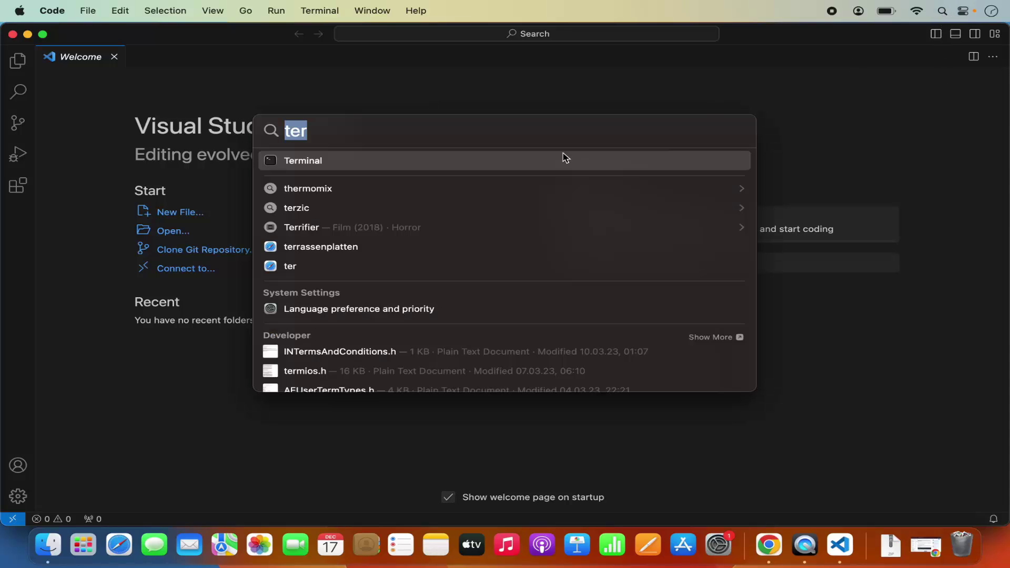
Run 'code' in Terminal, get 'zsh: command not found: code', and close the window.
left_click(433, 160)
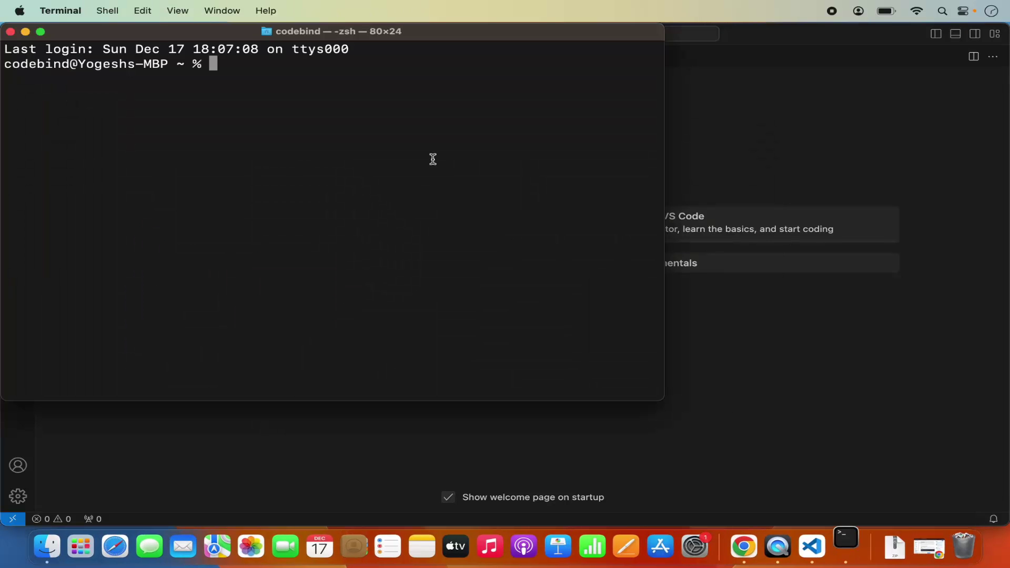
type("code")
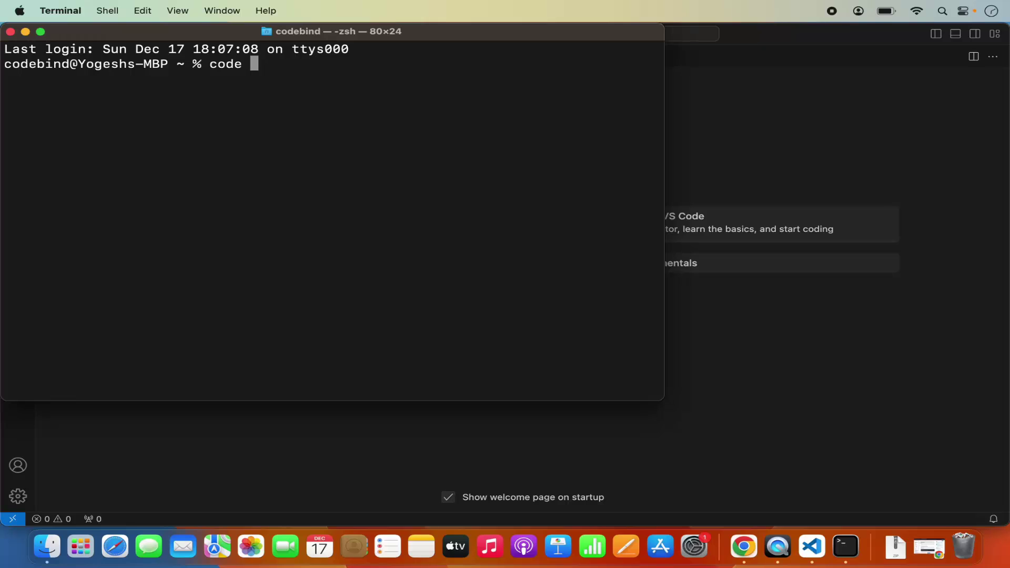
key("Return")
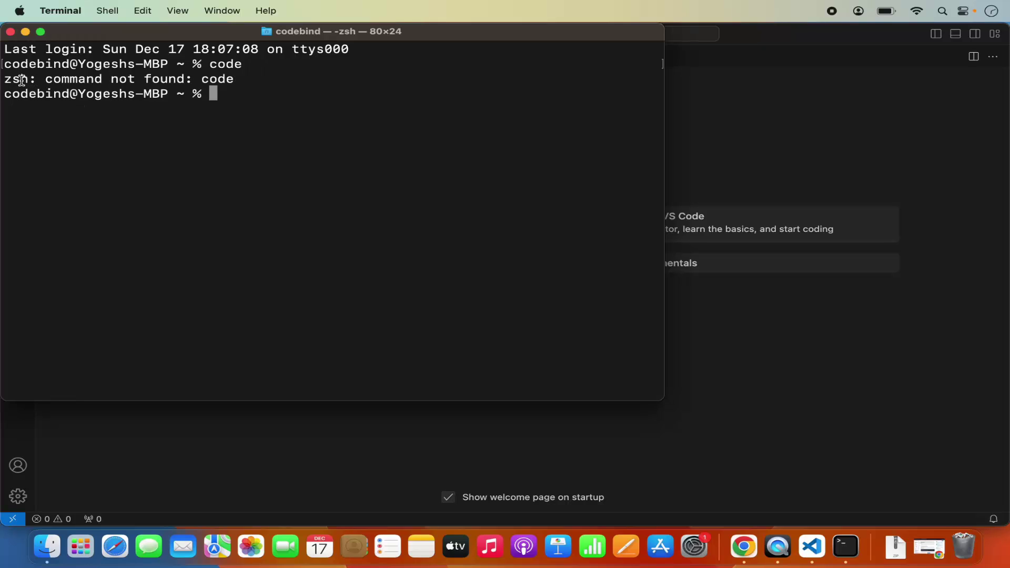
double_click(213, 79)
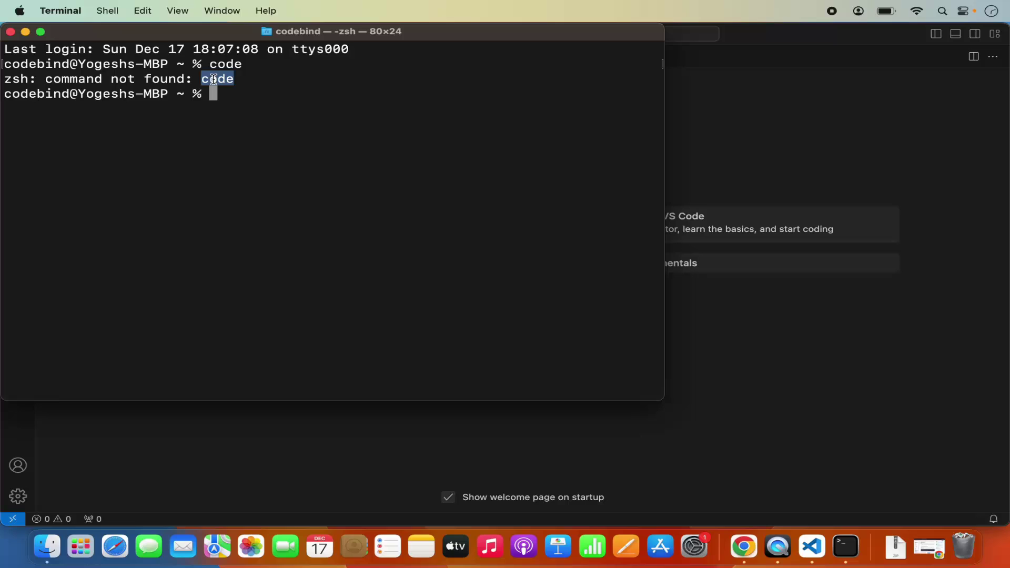
left_click(10, 32)
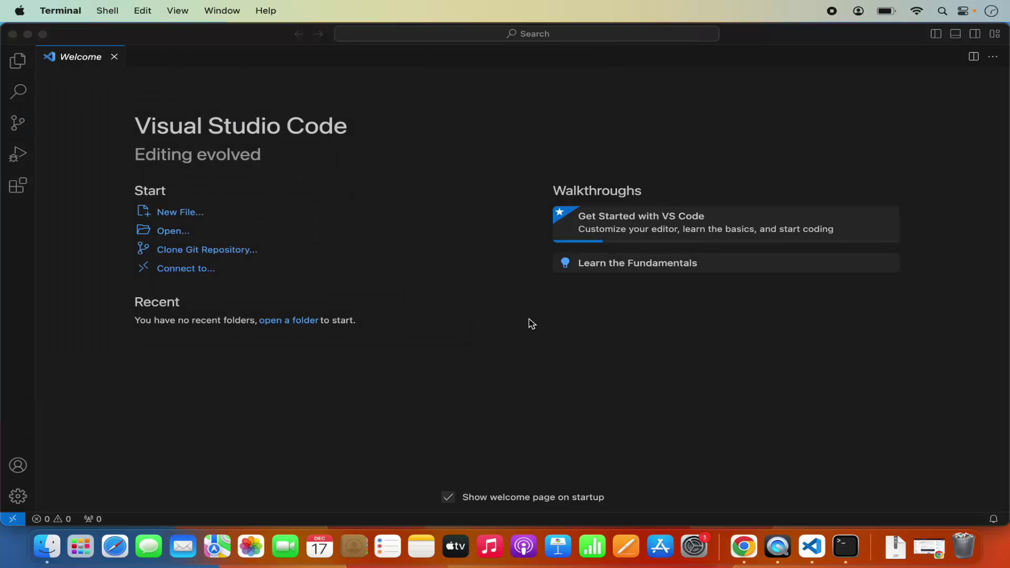
right_click(840, 548)
Quit Terminal, then run 'Shell Command: Uninstall 'code' command from PATH' and confirm.
left_click(846, 505)
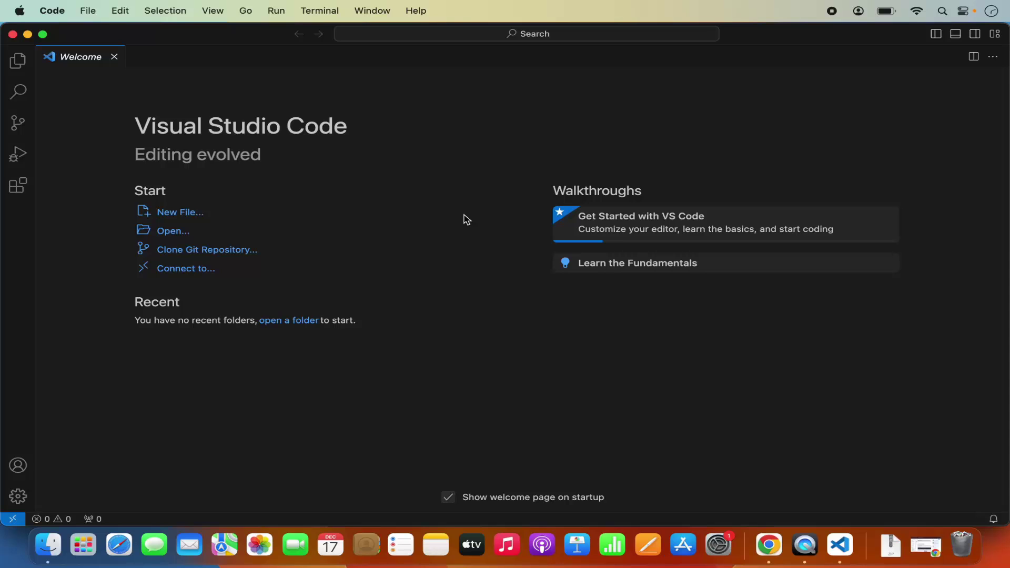
key("super+shift+p")
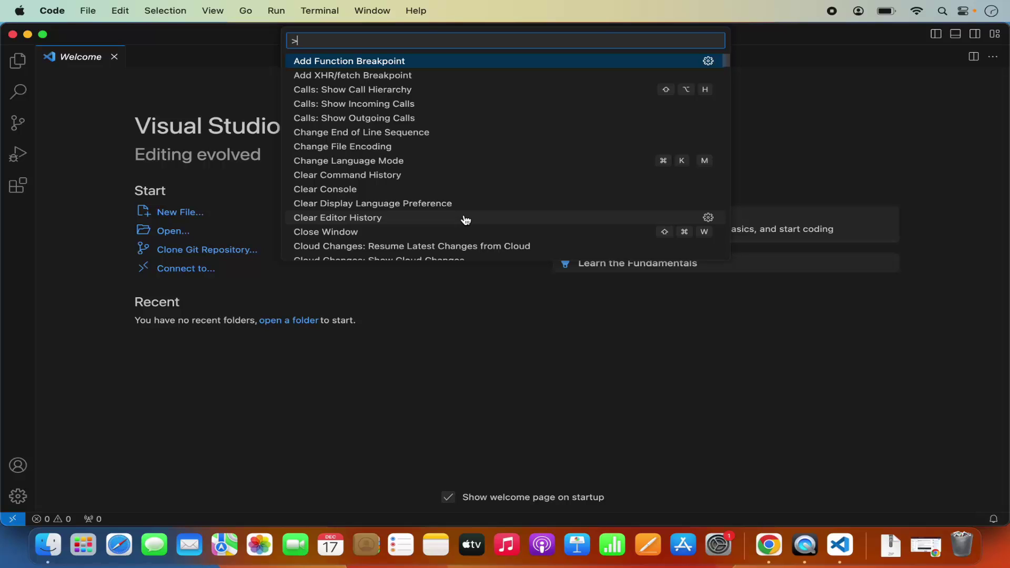
type("shell")
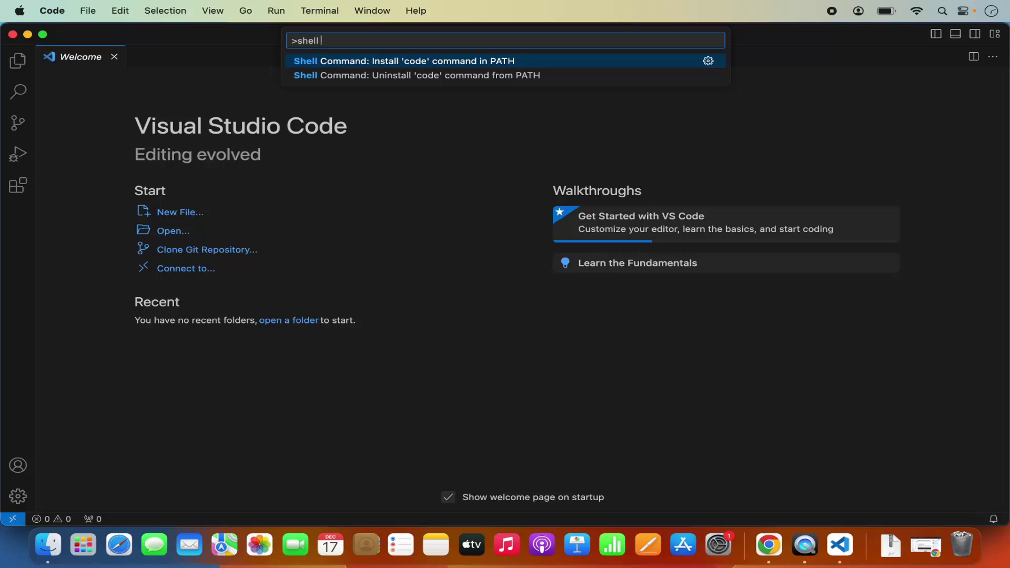
type(" co")
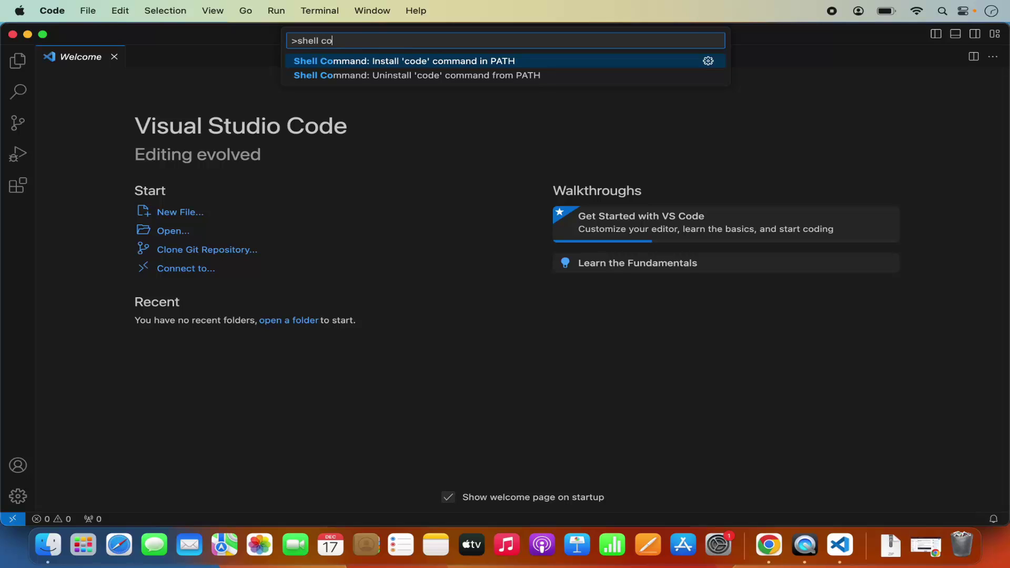
type("mmand")
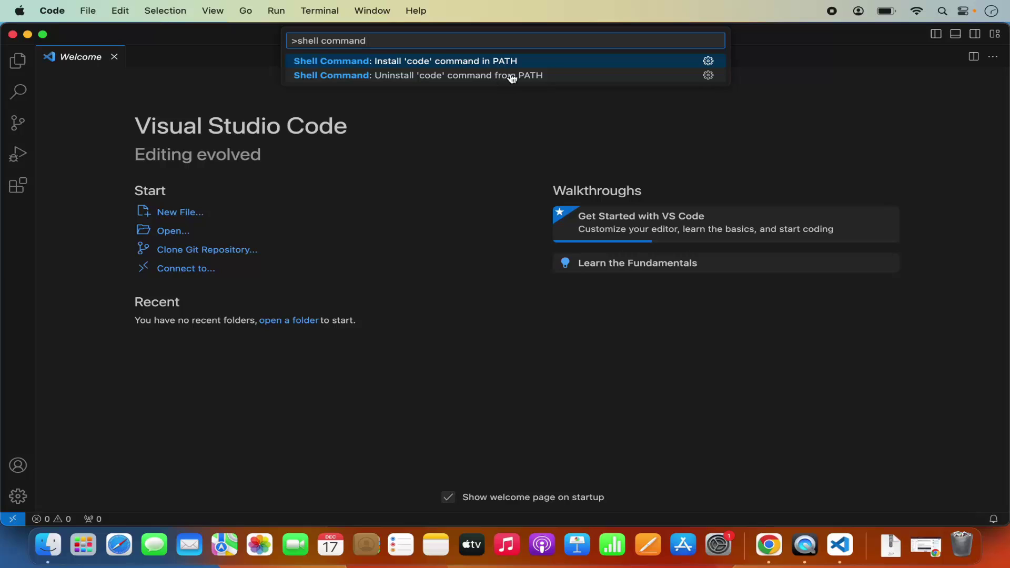
left_click(430, 76)
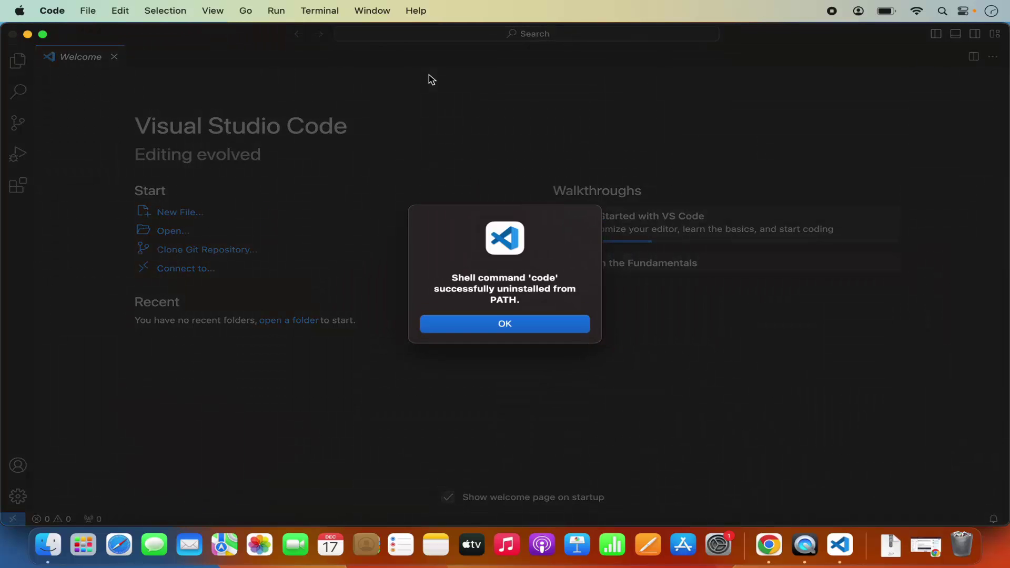
left_click(482, 329)
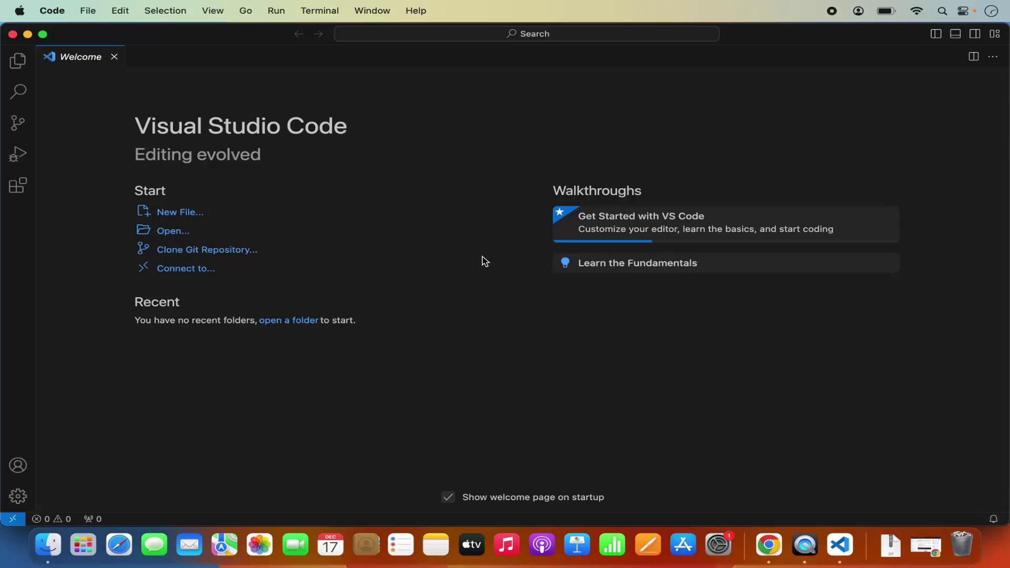
Run 'Shell Command: Install 'code' command in PATH', approving with the administrator password.
key("super+shift+p")
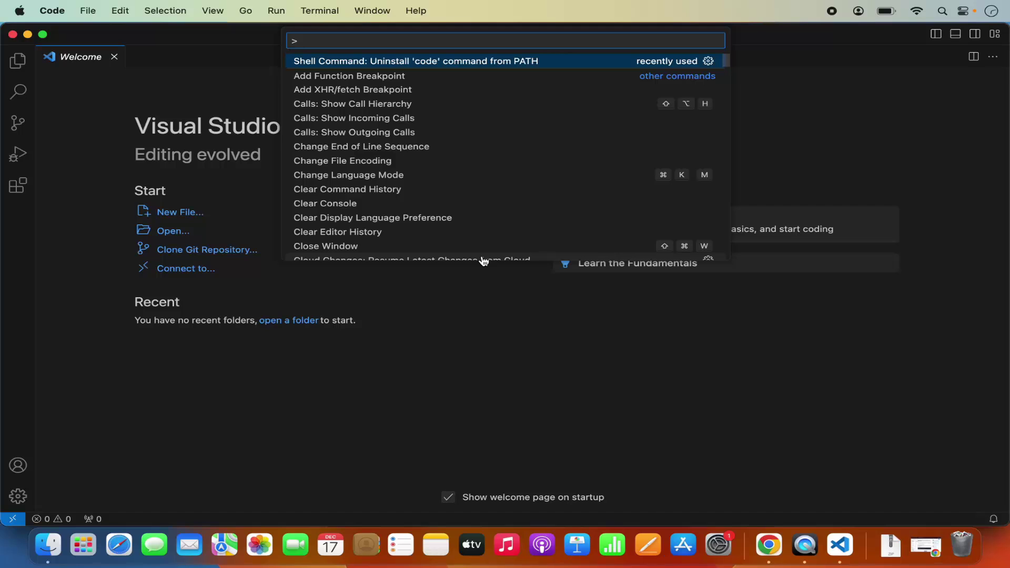
type("she")
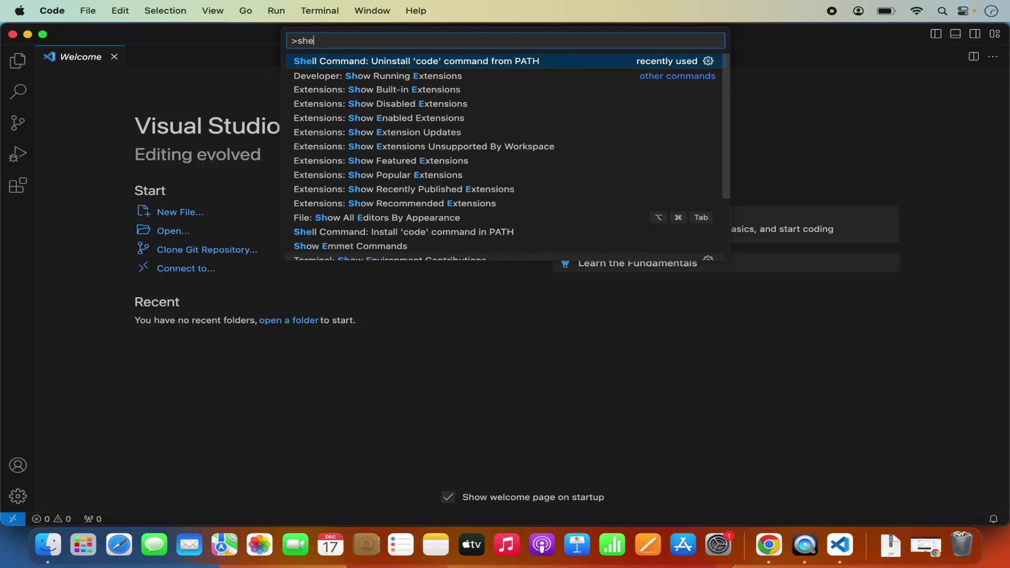
type("ll command")
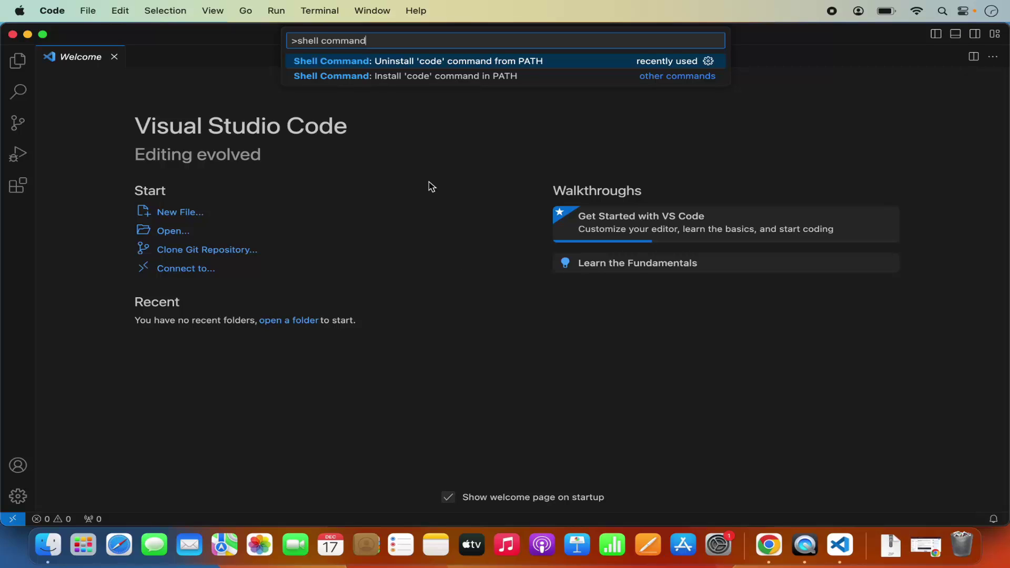
left_click(432, 77)
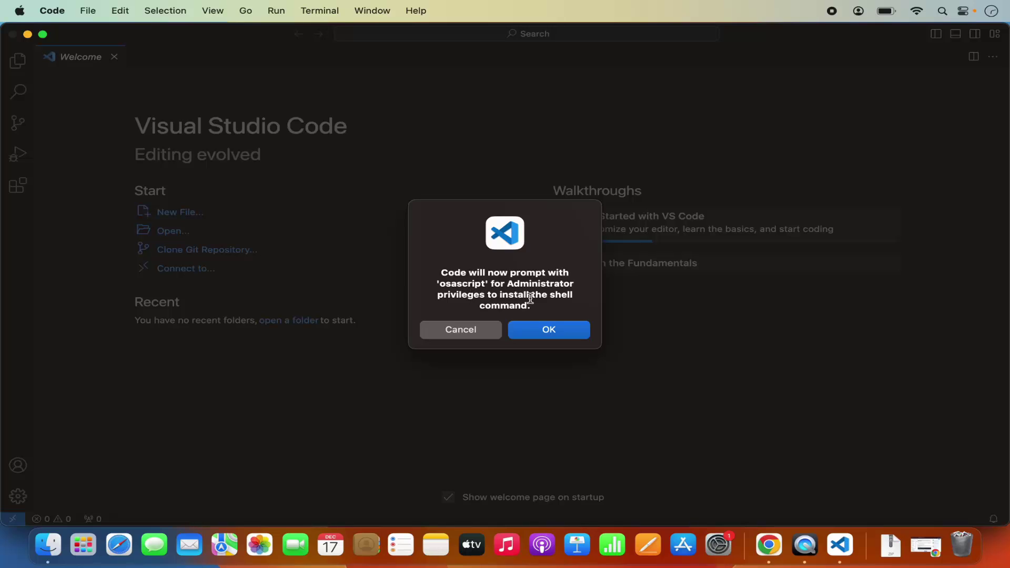
left_click(542, 330)
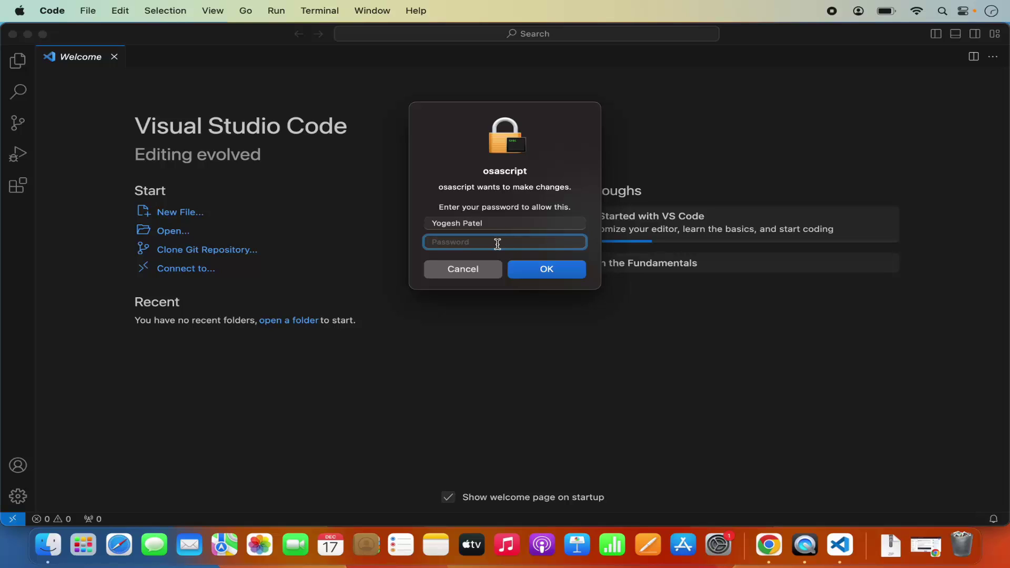
type("••••••")
left_click(526, 267)
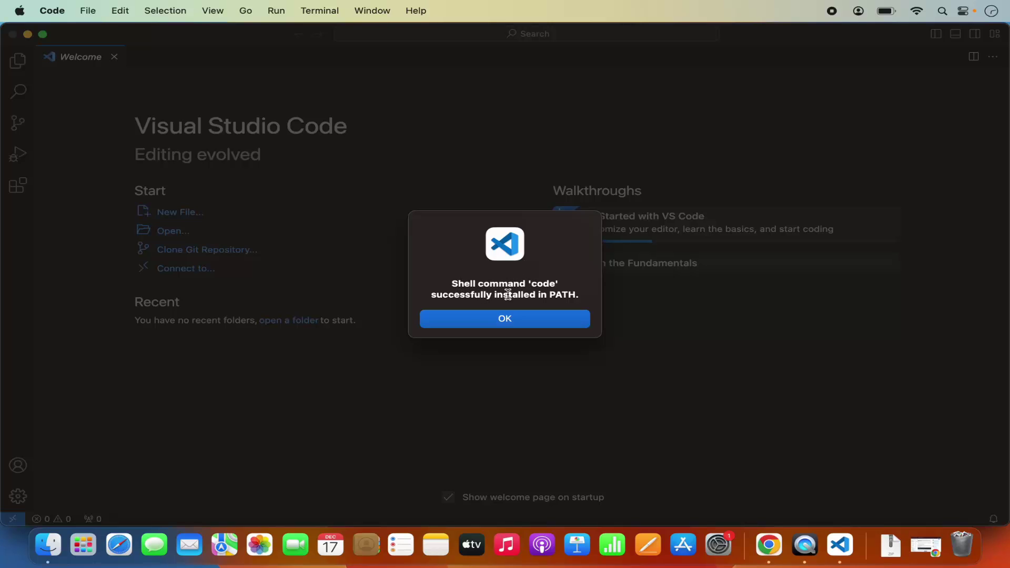
left_click(531, 321)
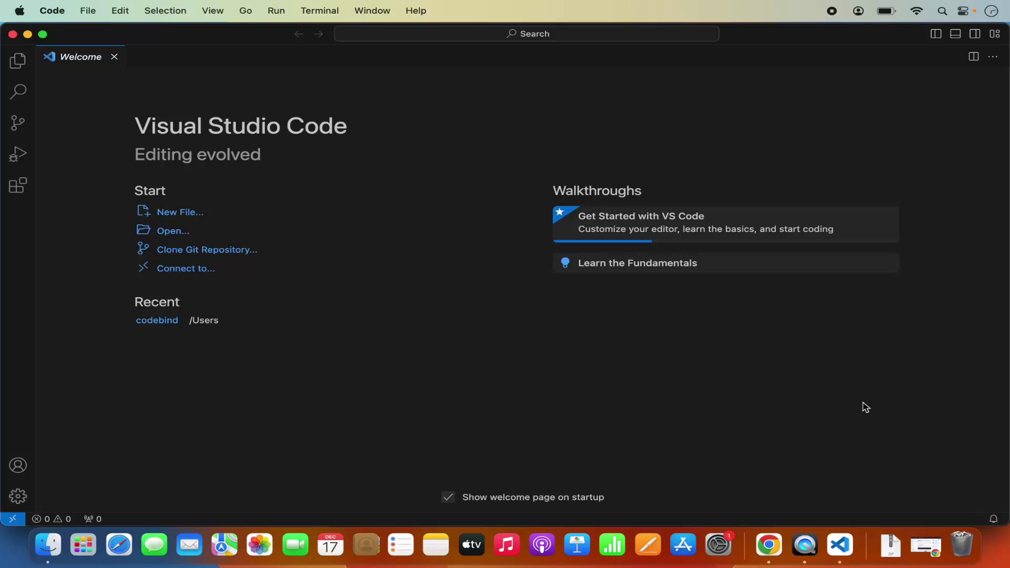
Open Terminal from Spotlight, run 'code' to launch VS Code, then switch to VS Code.
left_click(942, 13)
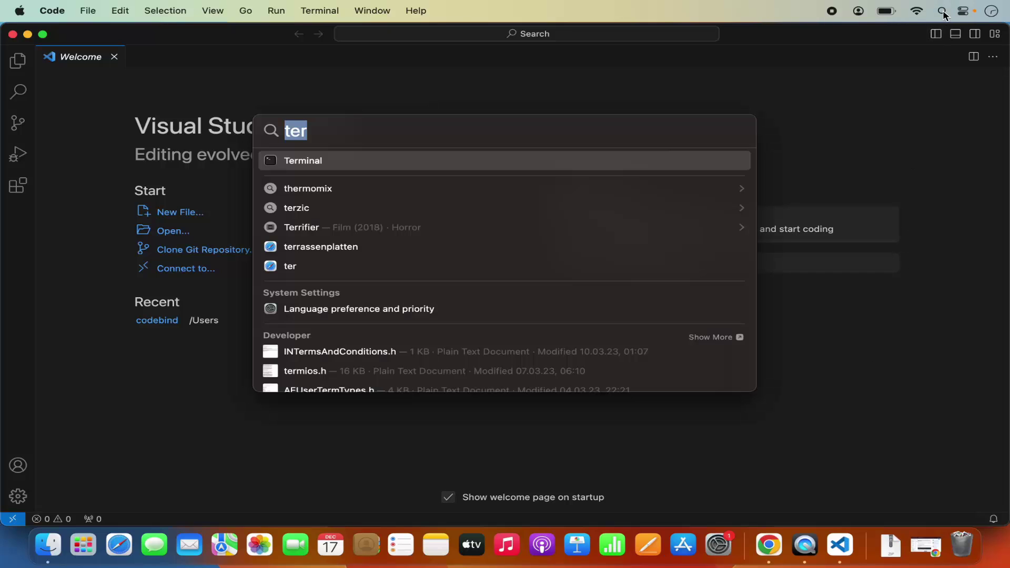
left_click(532, 165)
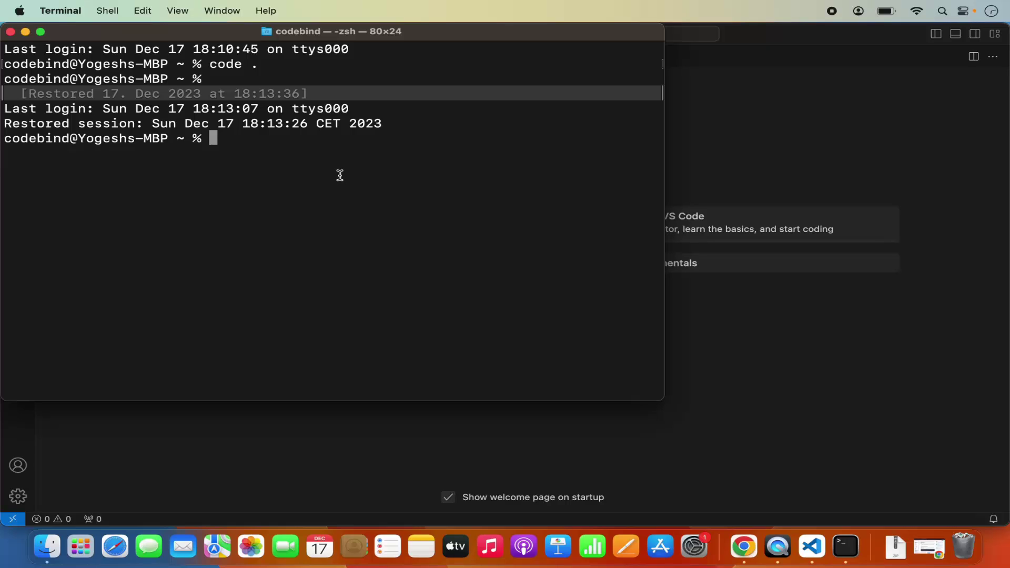
type("code")
key("Return")
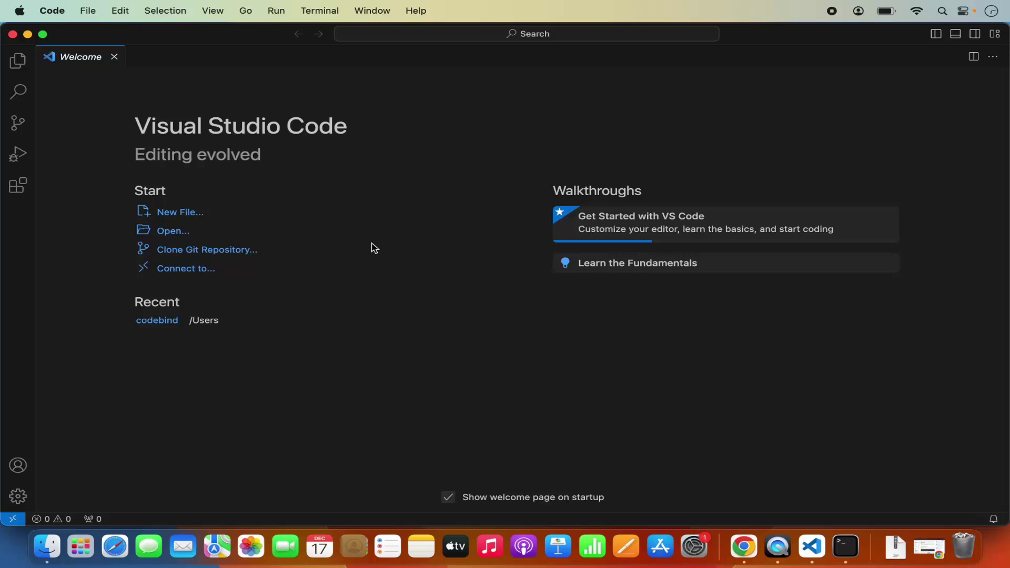
left_click(842, 550)
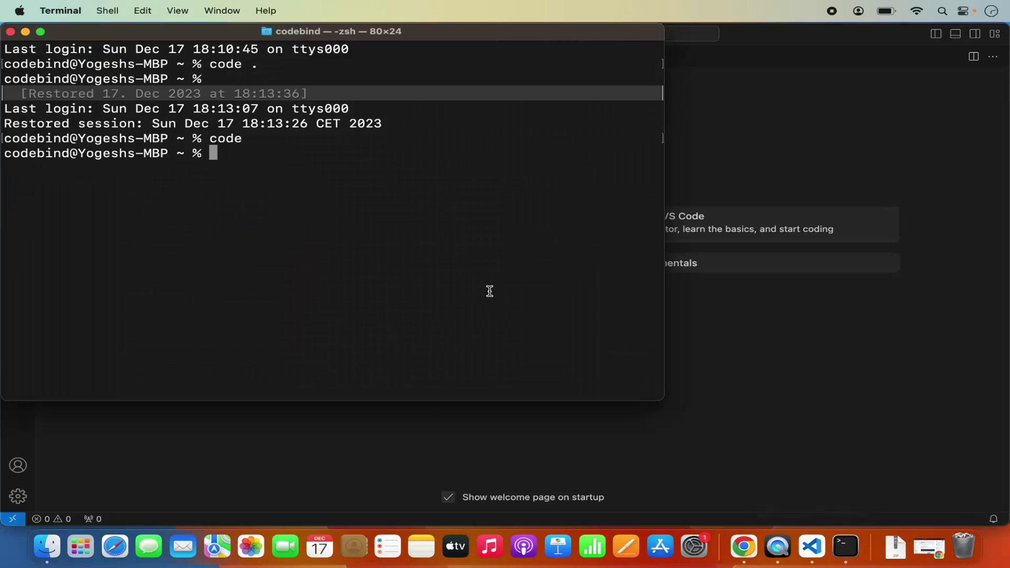
left_click(757, 179)
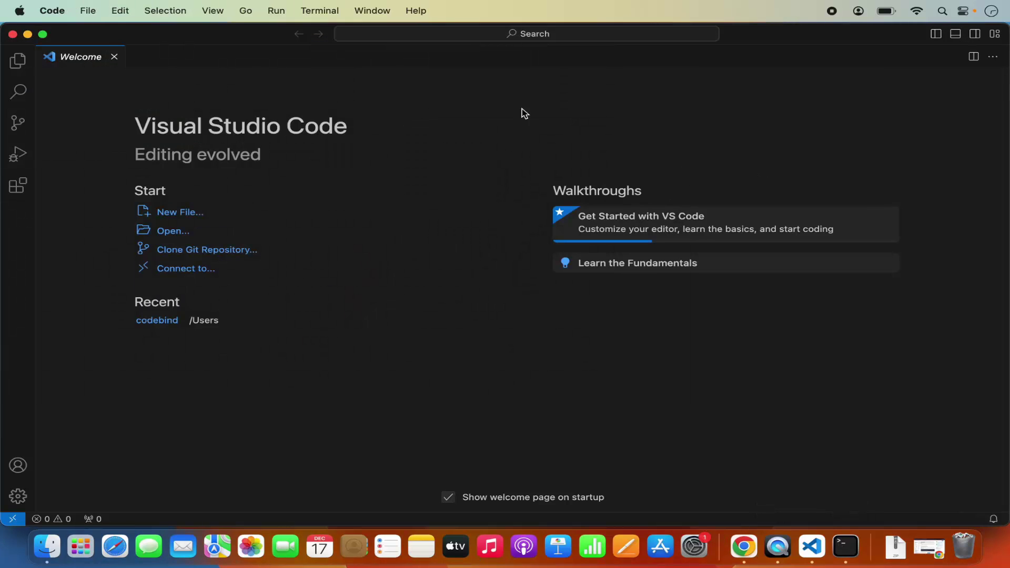
Quit VS Code entirely and maximize the Terminal window.
left_click(13, 35)
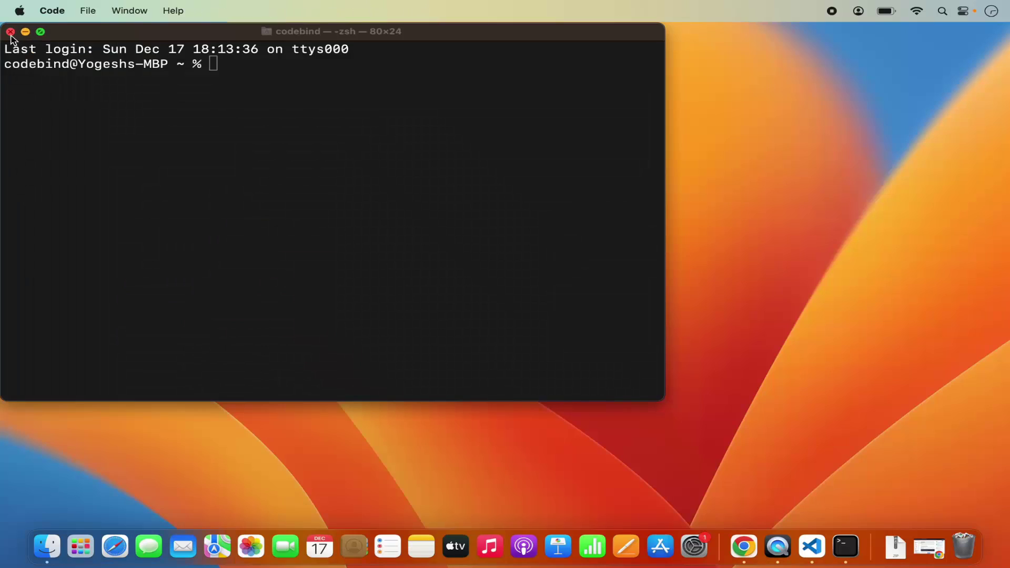
right_click(816, 550)
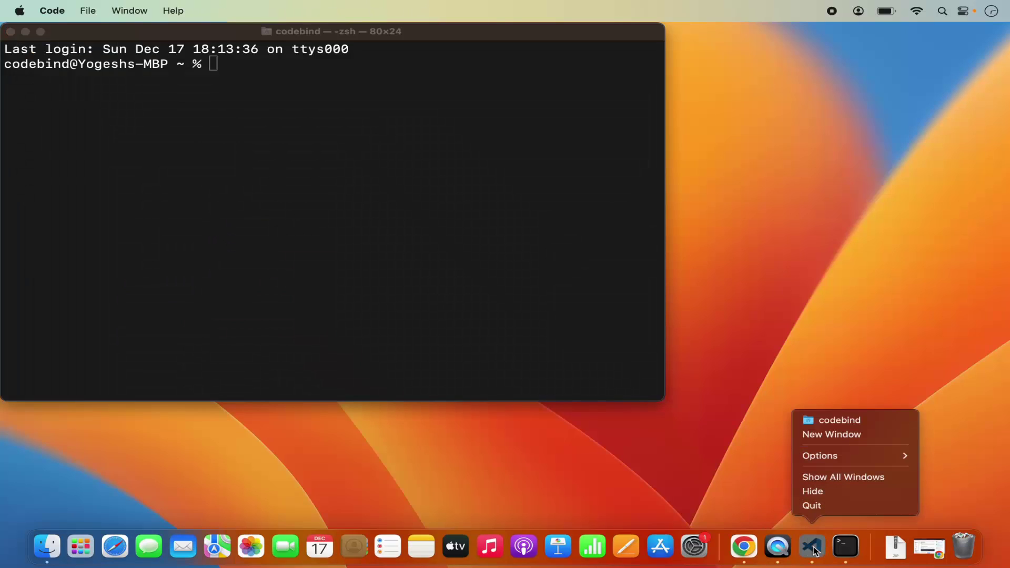
left_click(820, 505)
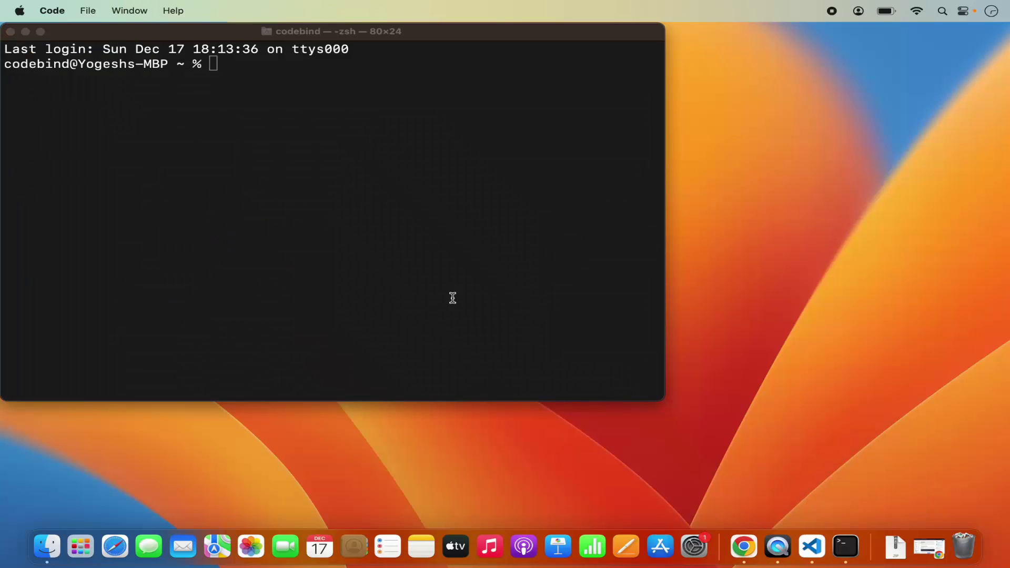
double_click(419, 35)
Change into the Documents folder and list its contents with ls.
type("c")
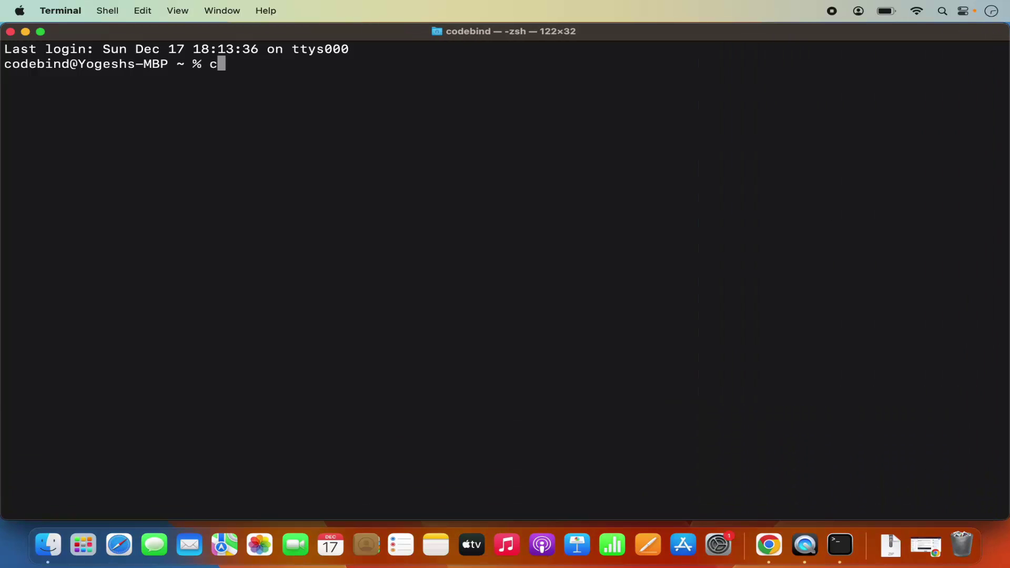
type("d Doc")
key("Tab")
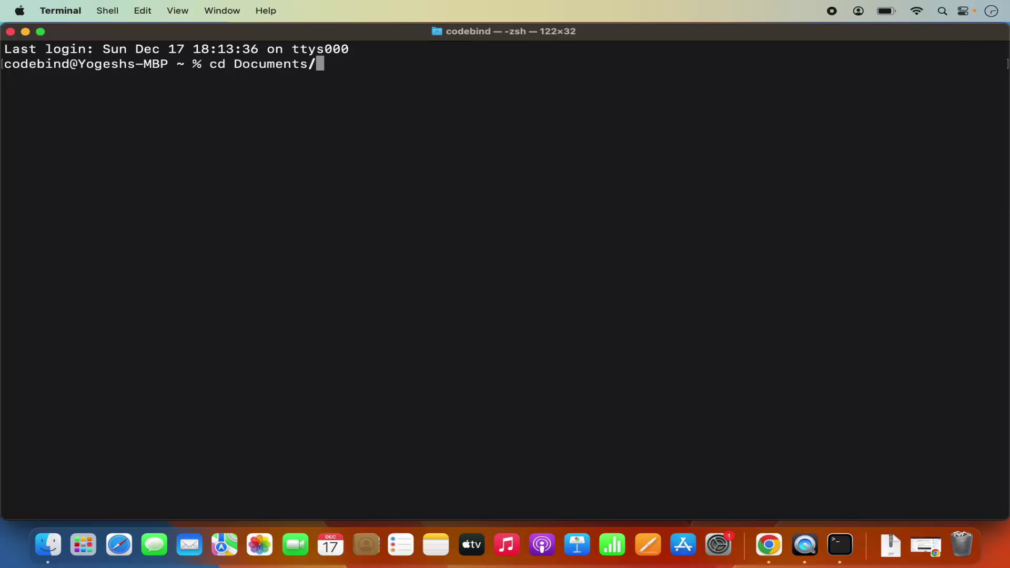
key("Return")
type("ls")
key("Return")
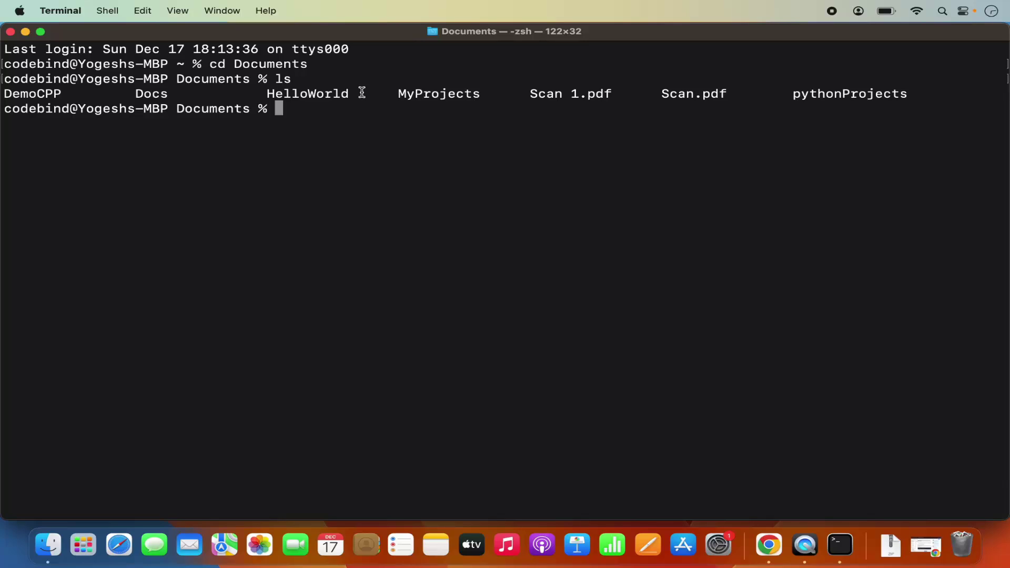
Change into MyProjects and run 'code .' to open it in VS Code.
double_click(407, 93)
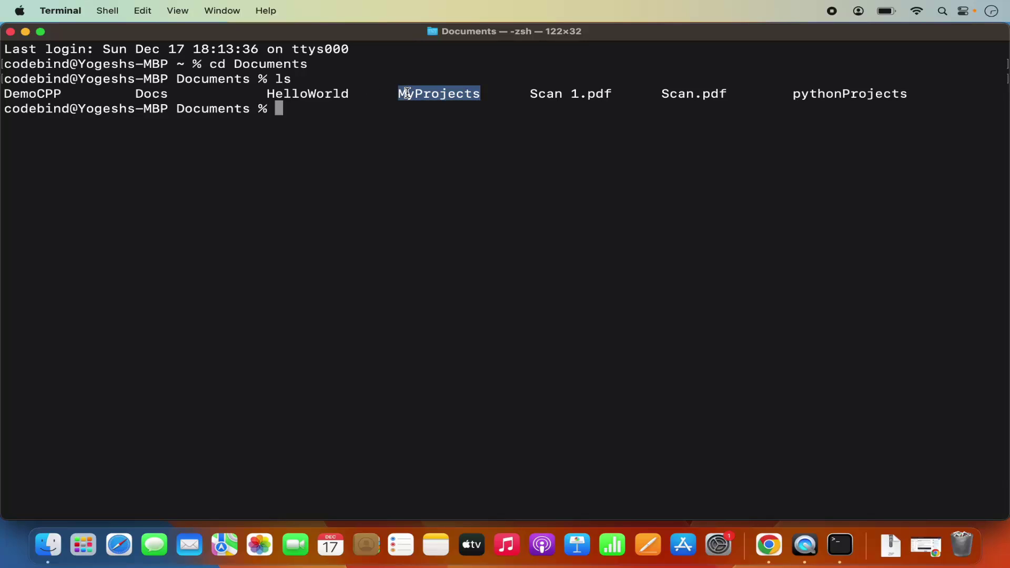
left_click(344, 123)
type("cd My")
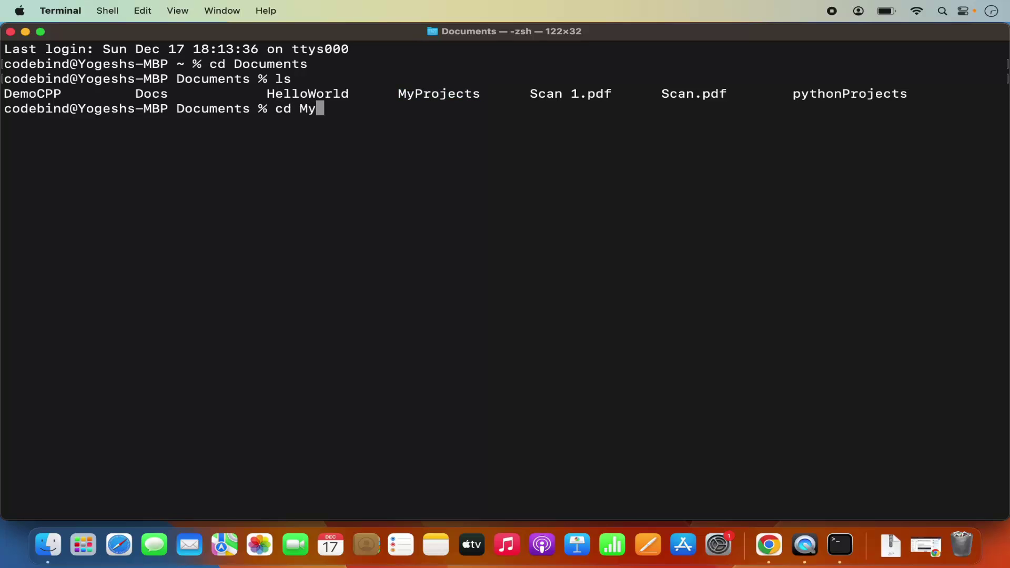
key("Tab")
key("Return")
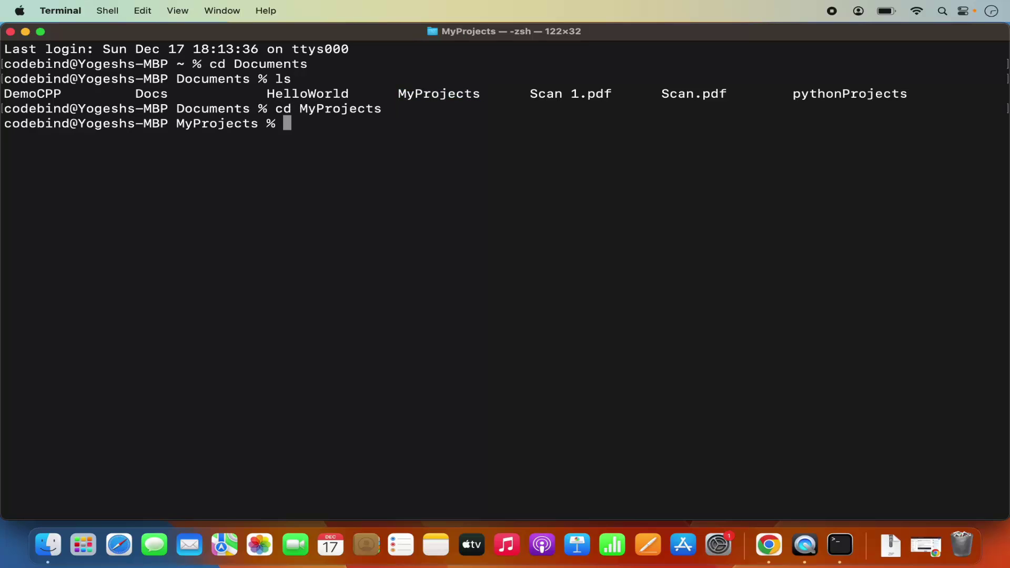
type("code .")
double_click(322, 110)
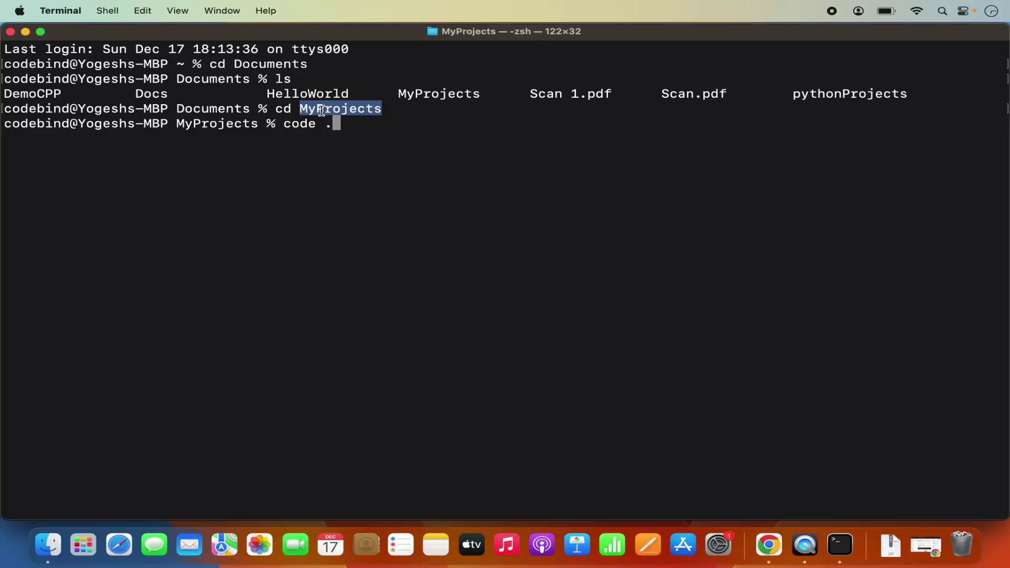
key("Return")
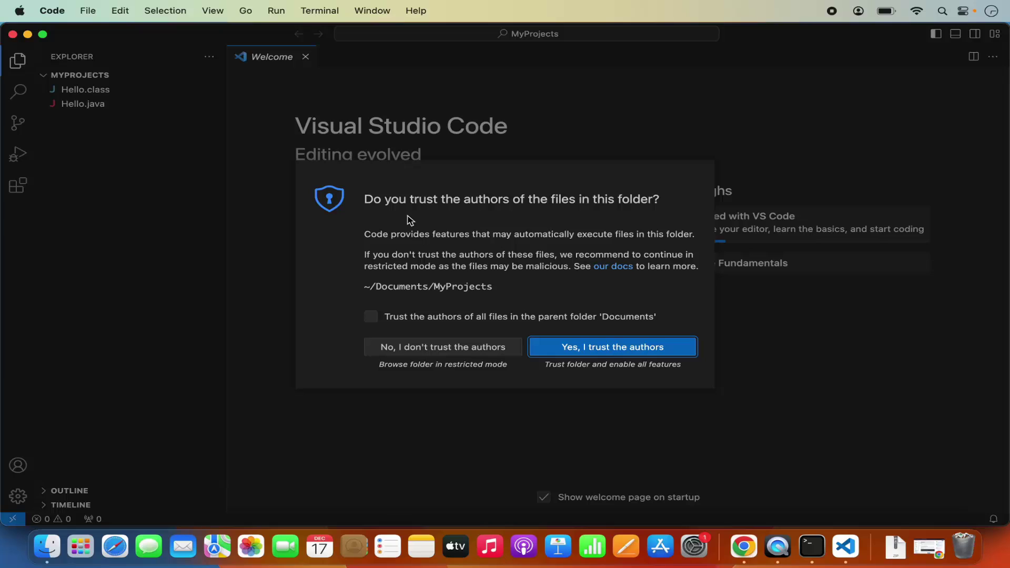
Trust the Documents folder authors, open Hello.java, and dismiss the Java extension pack suggestion.
left_click(372, 317)
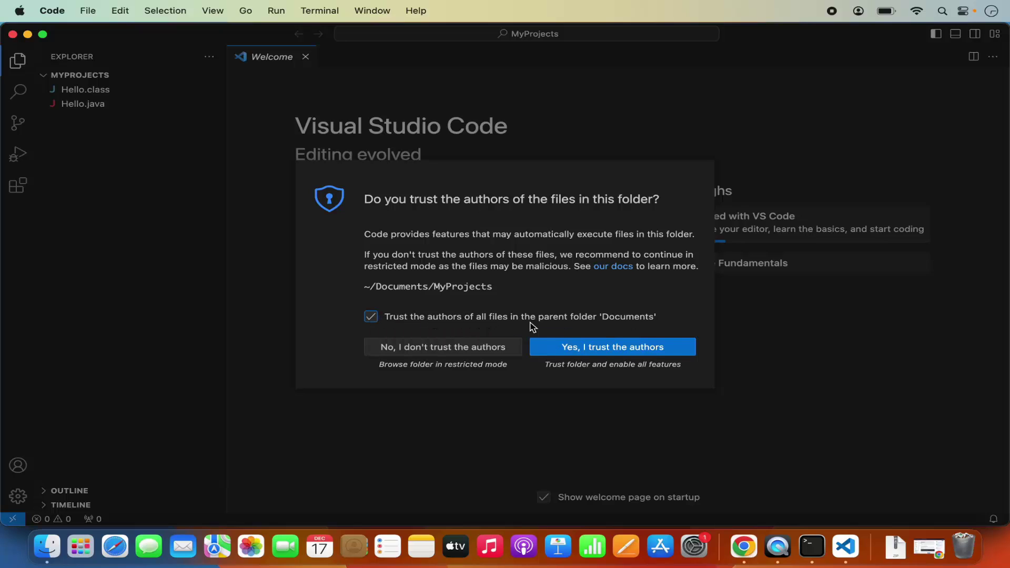
left_click(593, 352)
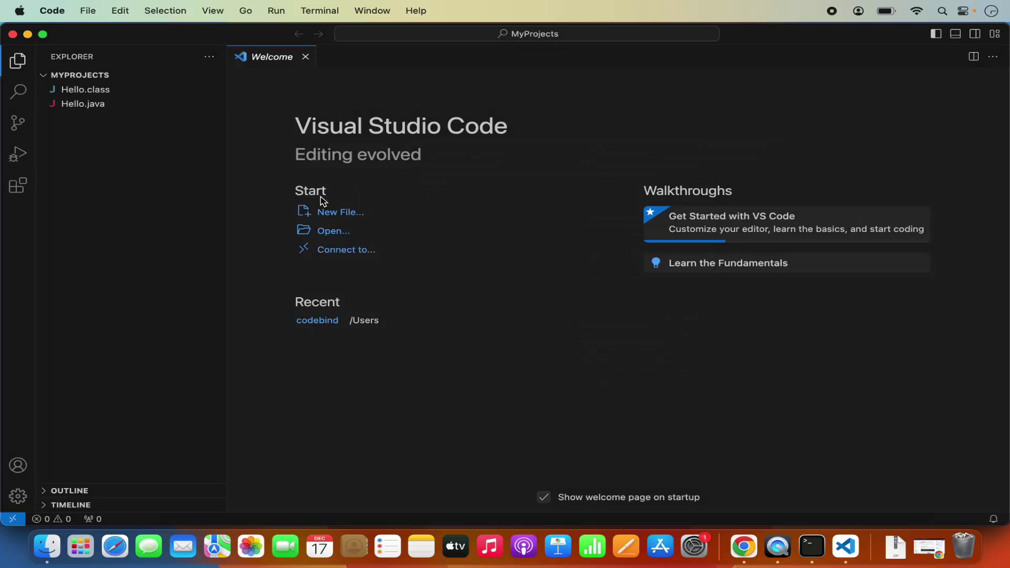
left_click(99, 105)
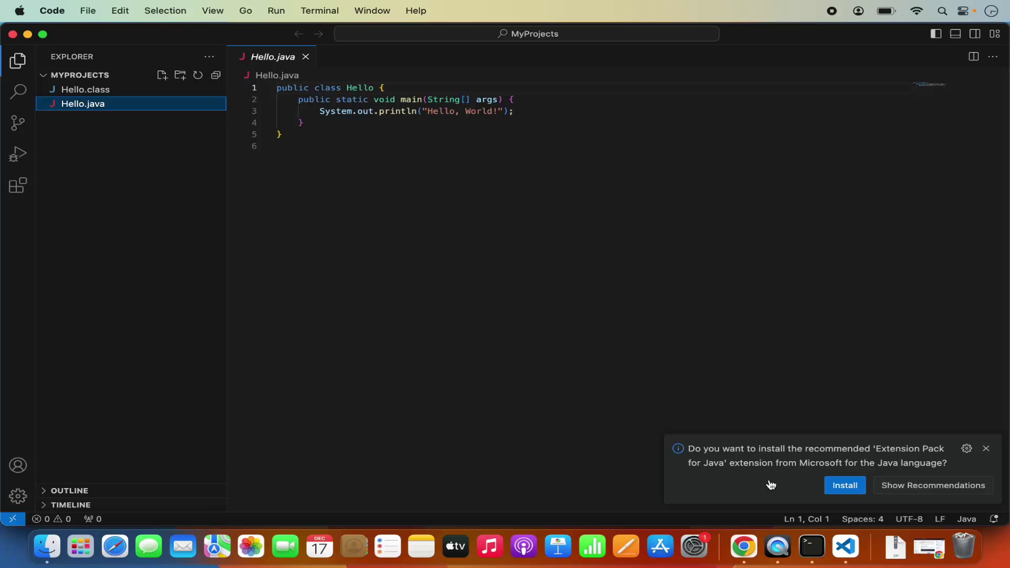
left_click(988, 448)
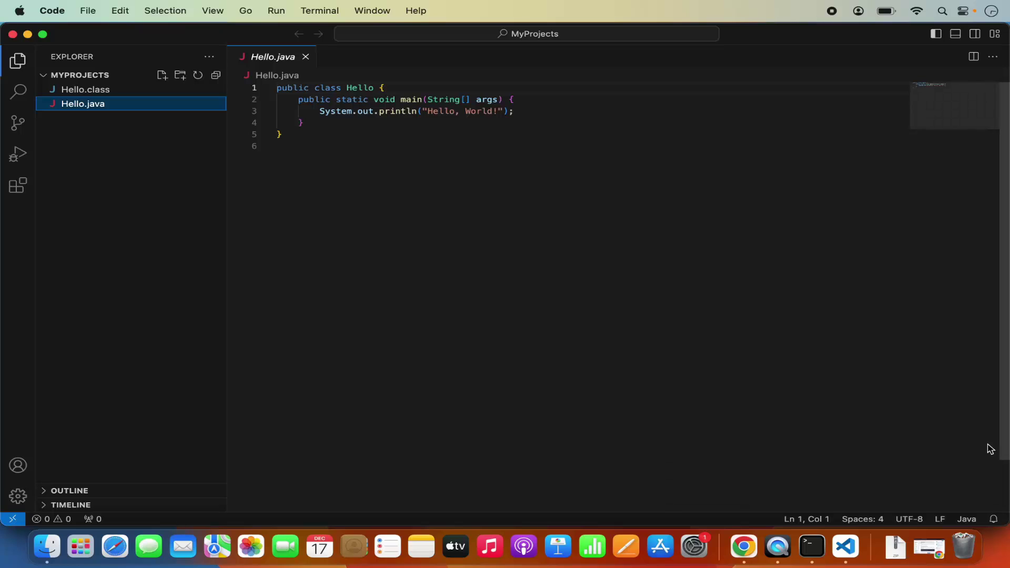
Search the workspace for 'Hello', toggle the Replace field, and reveal the include/exclude filters.
left_click(19, 93)
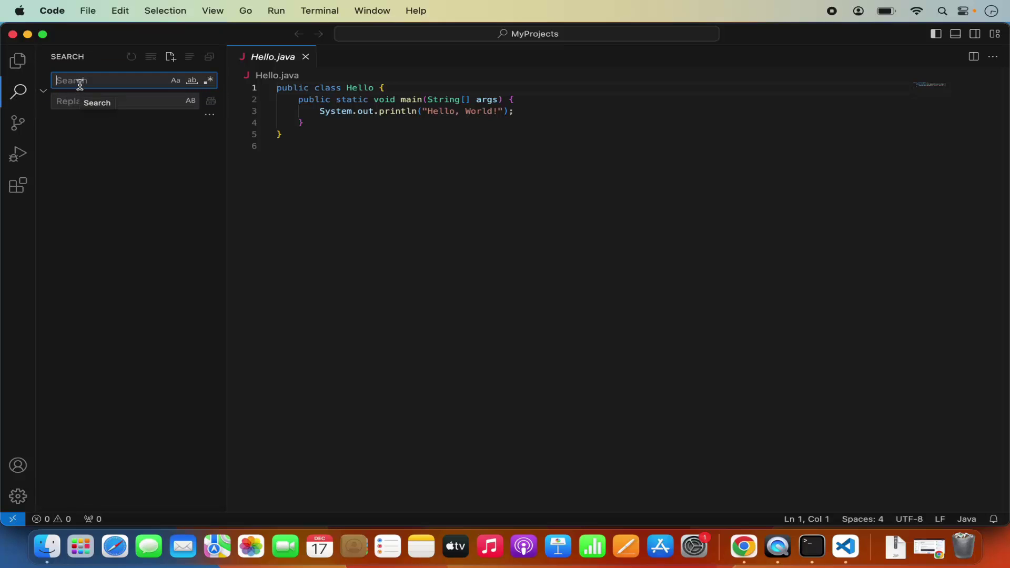
type("Hello")
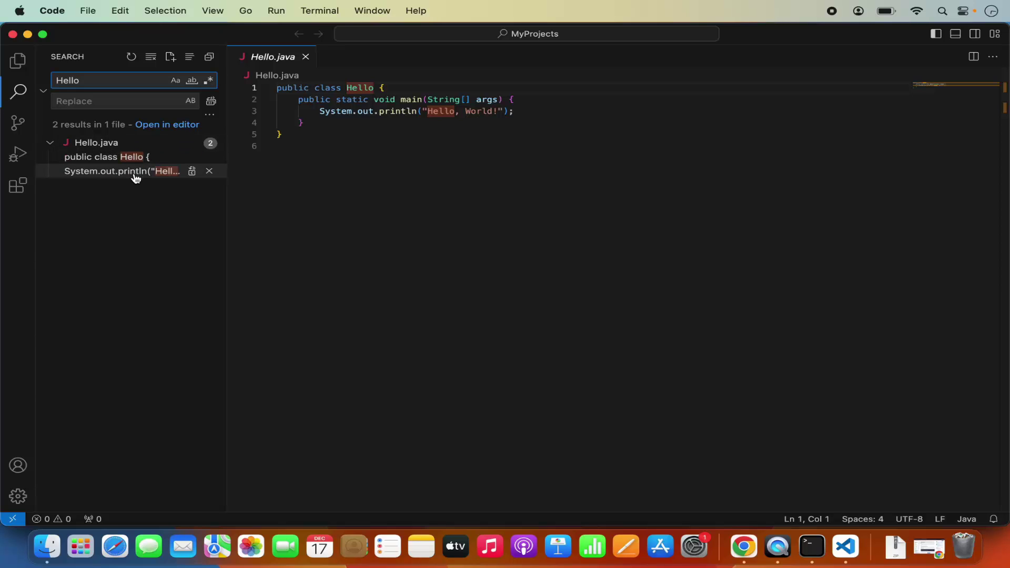
left_click(101, 100)
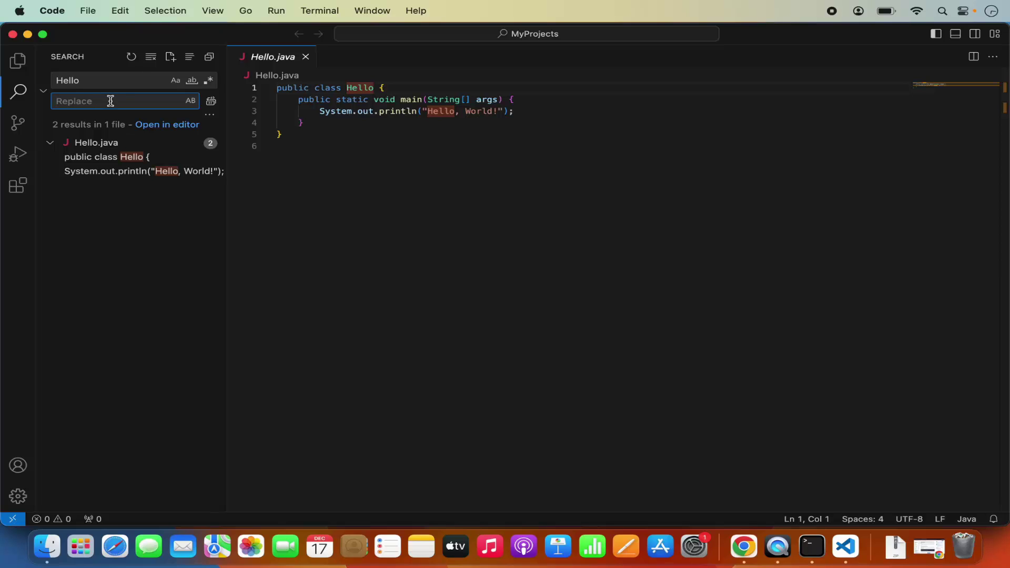
left_click(44, 91)
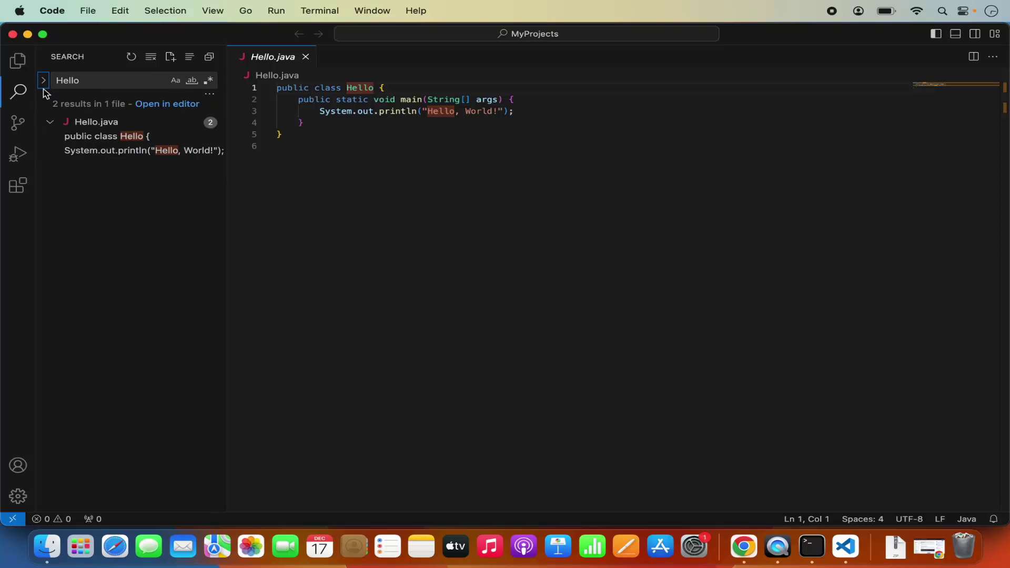
left_click(44, 91)
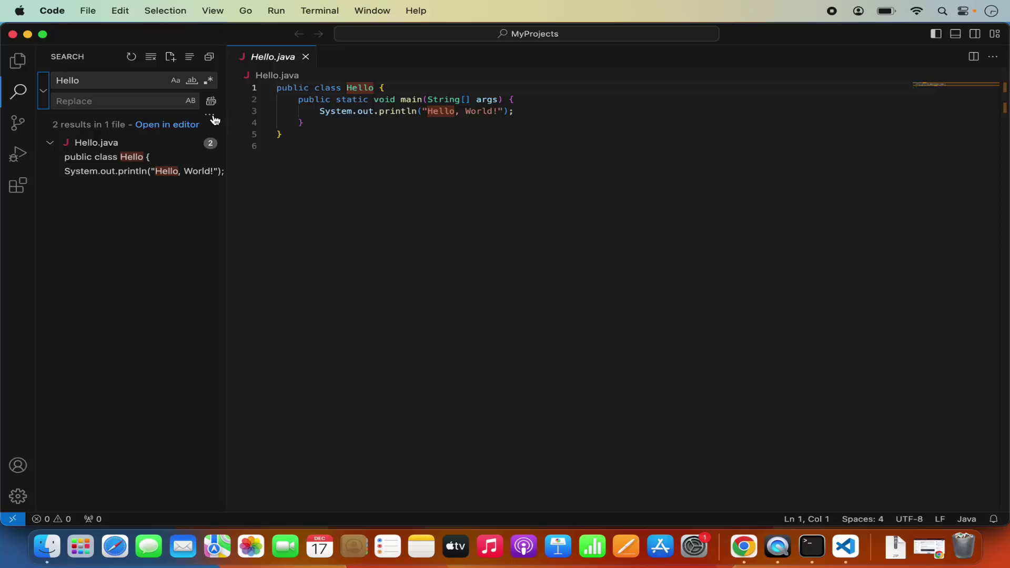
left_click(210, 115)
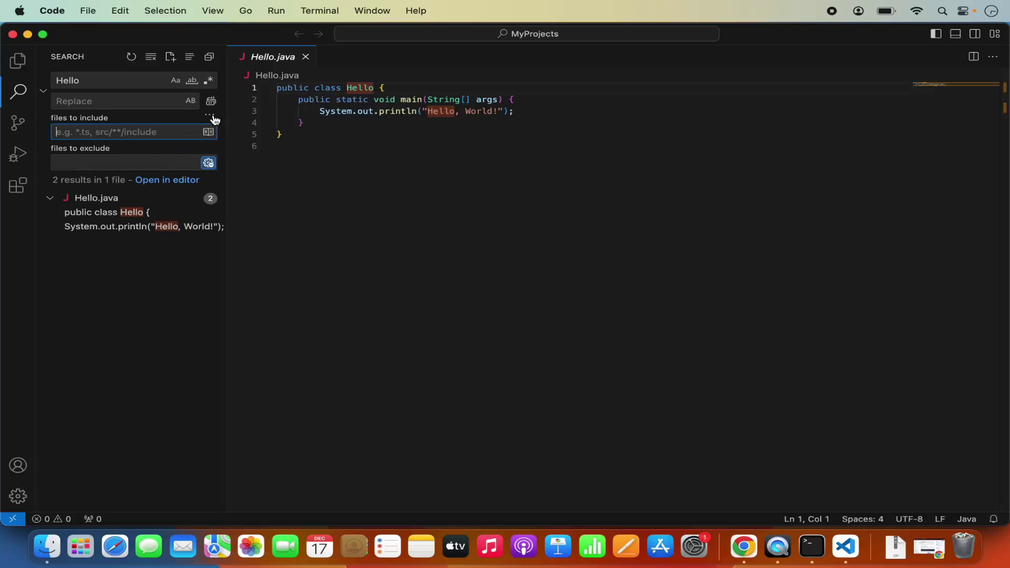
left_click(108, 164)
left_click(98, 131)
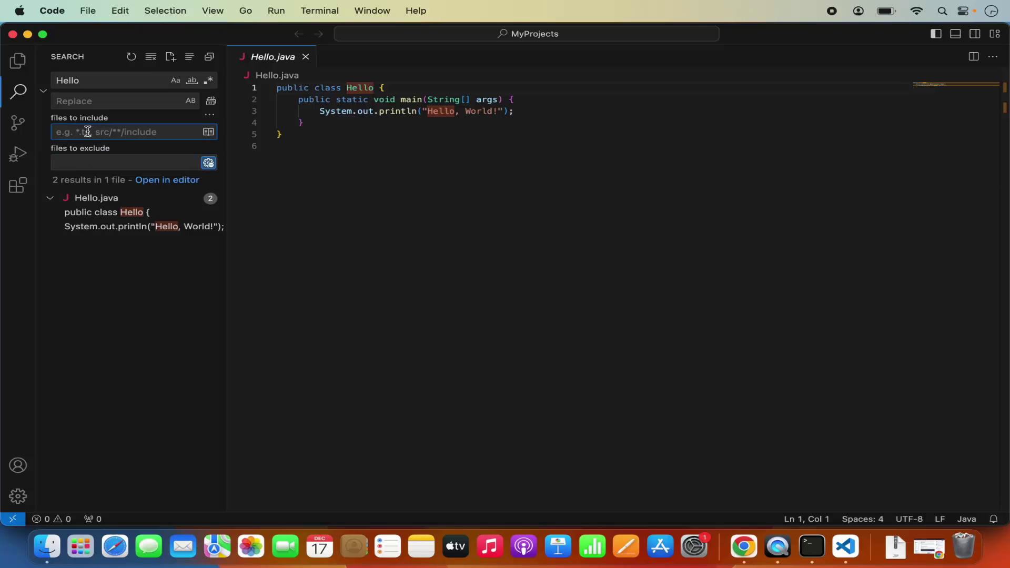
Browse Source Control and Run and Debug, then view the Python extension under Popular.
left_click(17, 126)
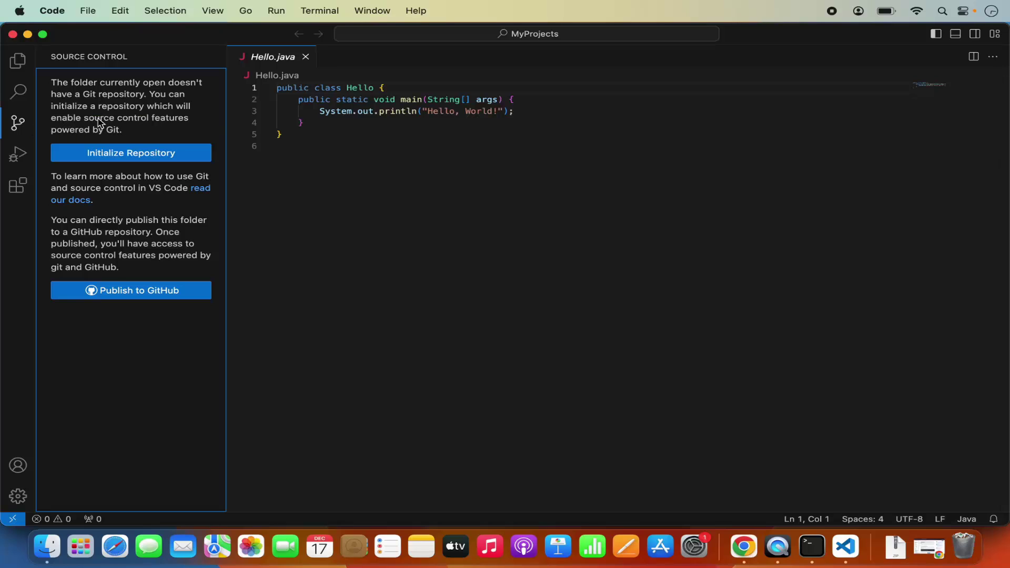
left_click(24, 158)
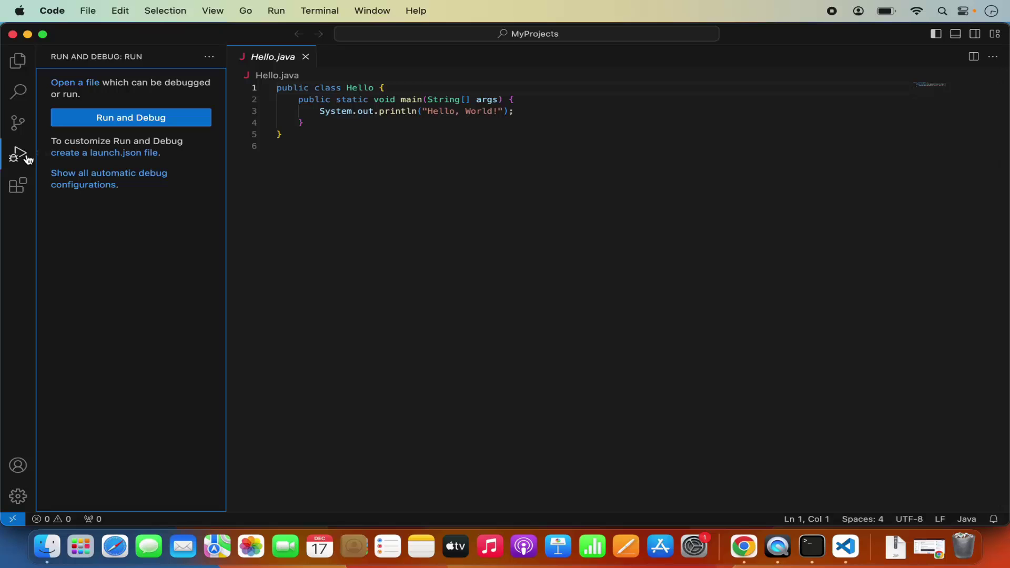
left_click(19, 187)
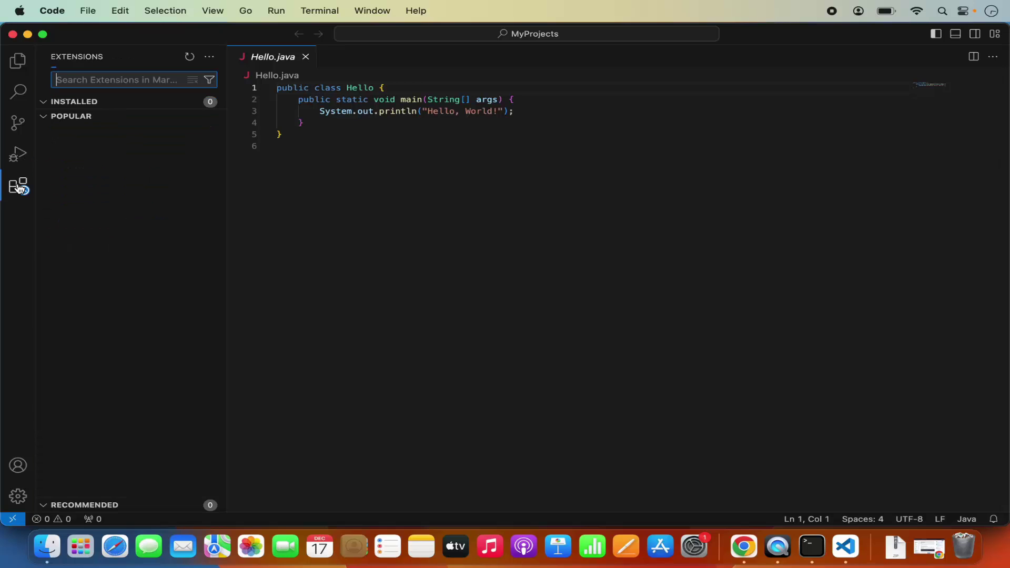
left_click(42, 129)
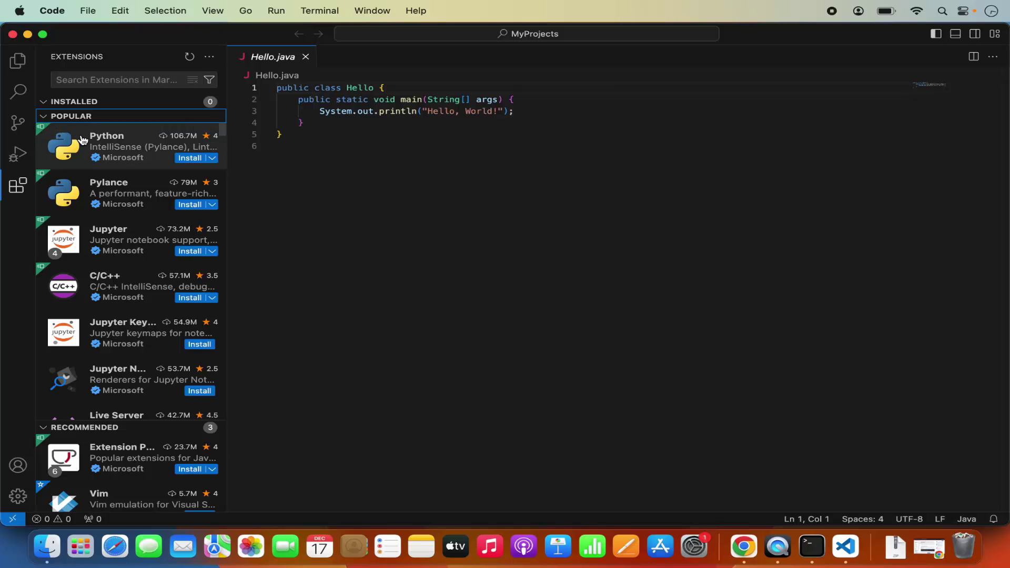
mouse_move(91, 139)
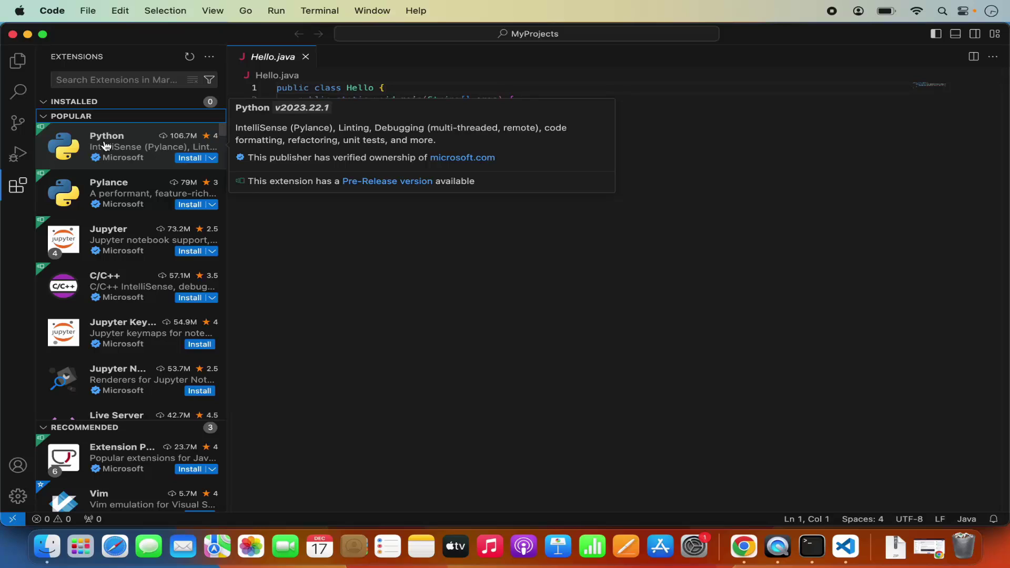
left_click(107, 147)
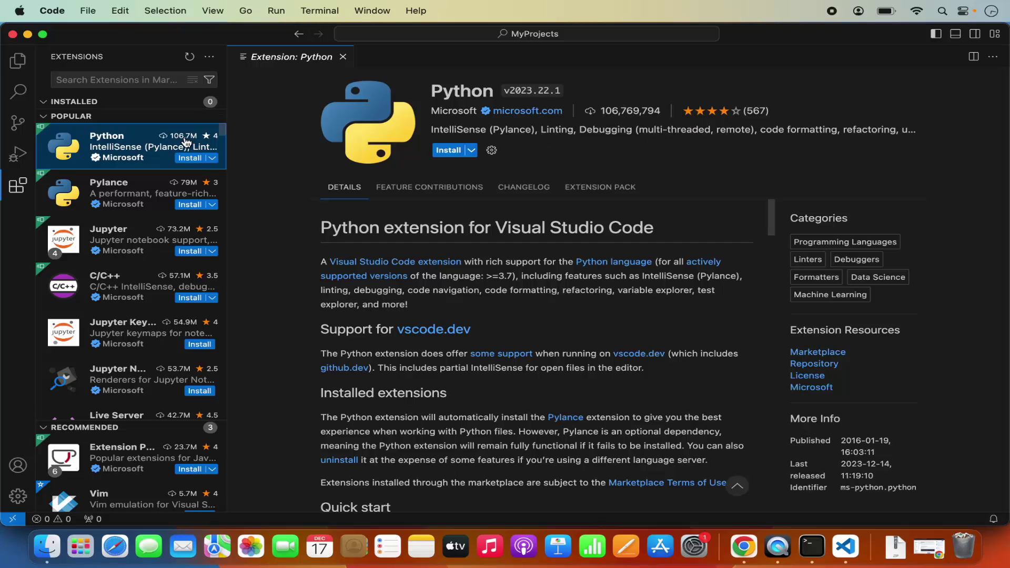
Open the C/C++ extension's details page and scroll through it.
mouse_move(186, 142)
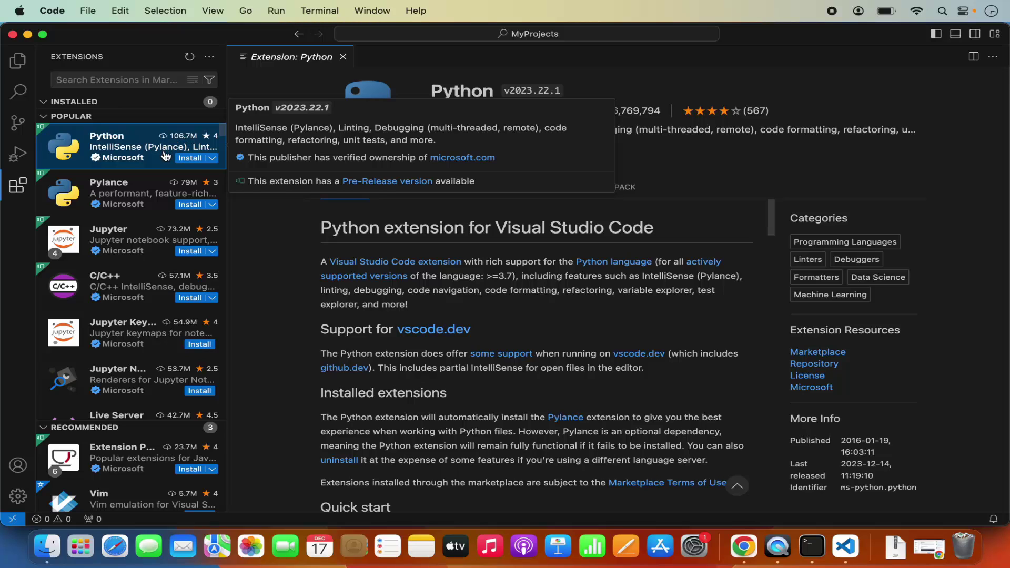
left_click(128, 286)
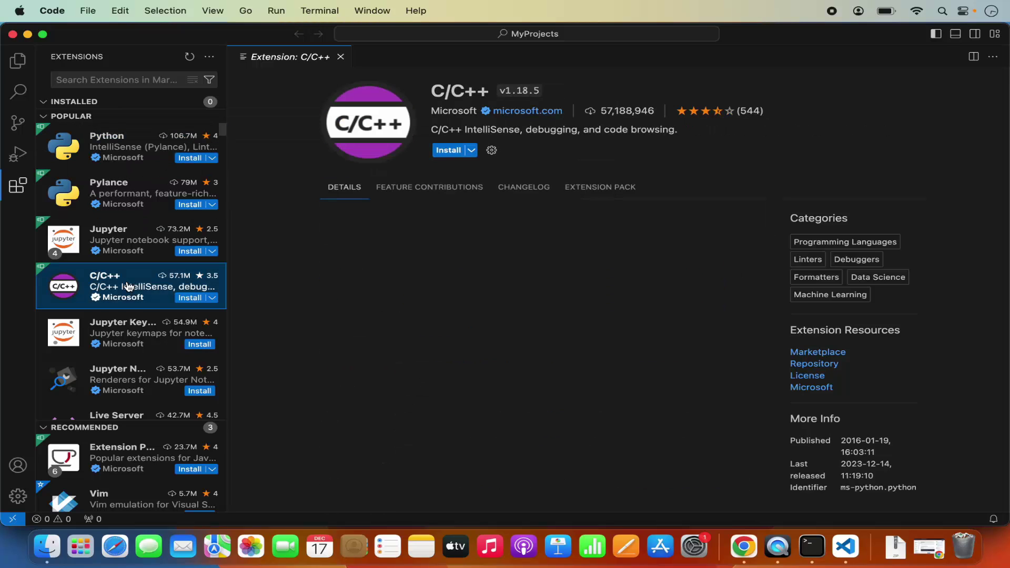
scroll(128, 286, "down", 5)
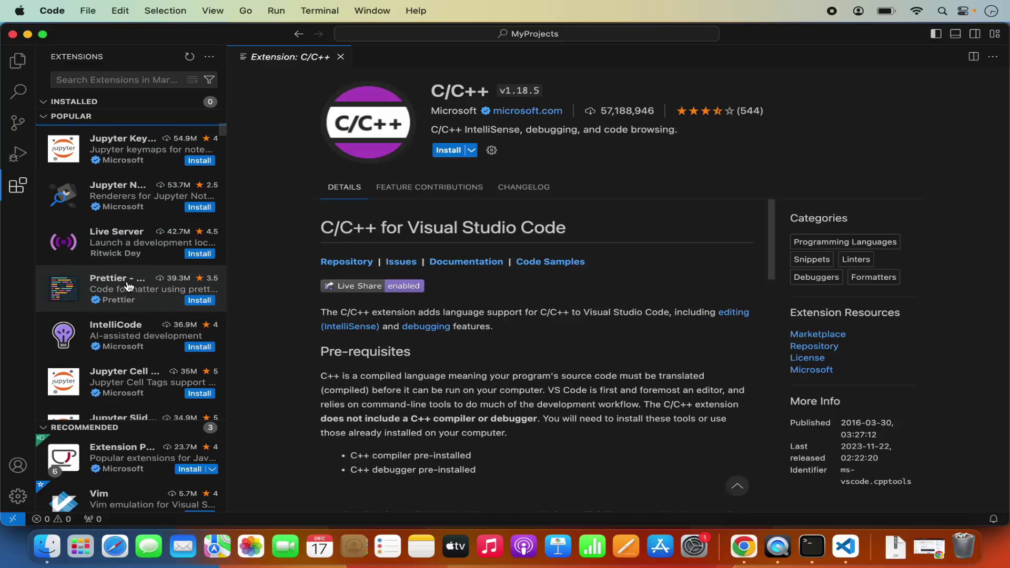
scroll(128, 287, "down", 3)
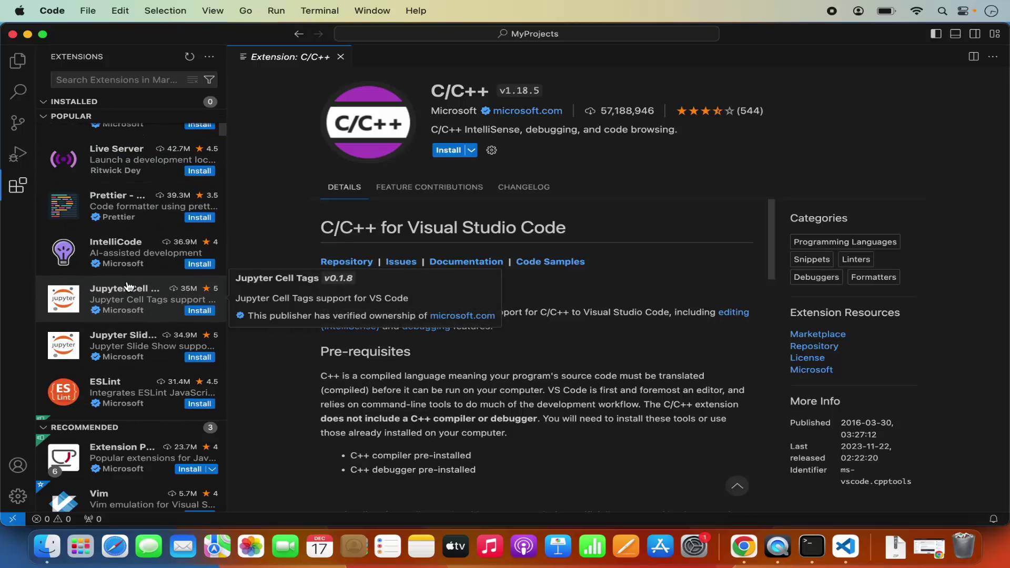
Search extensions for 'ja', open Extension Pack for Java, and return to Explorer.
left_click(107, 80)
type("java")
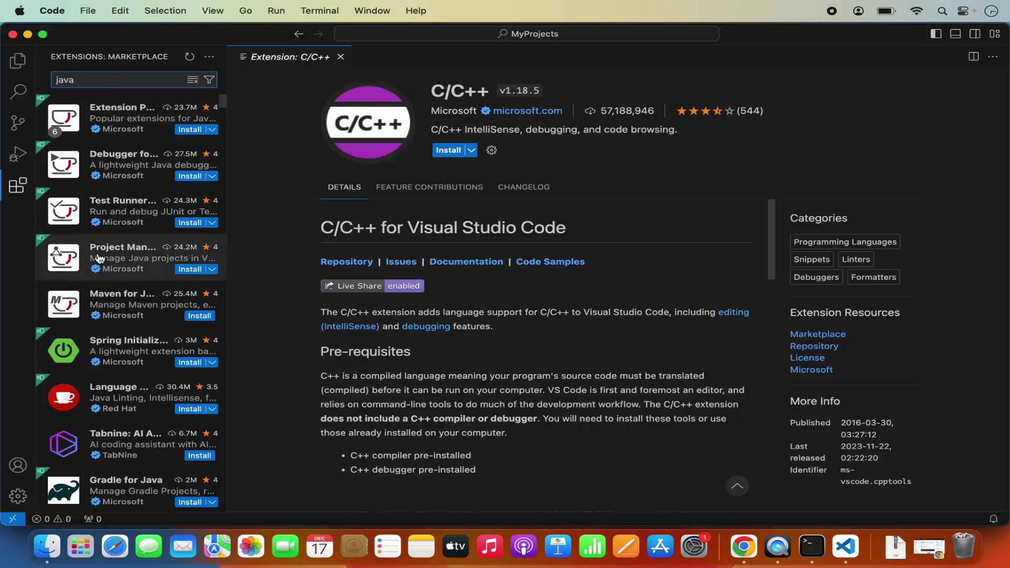
scroll(98, 257, "down", 2)
scroll(99, 258, "up", 2)
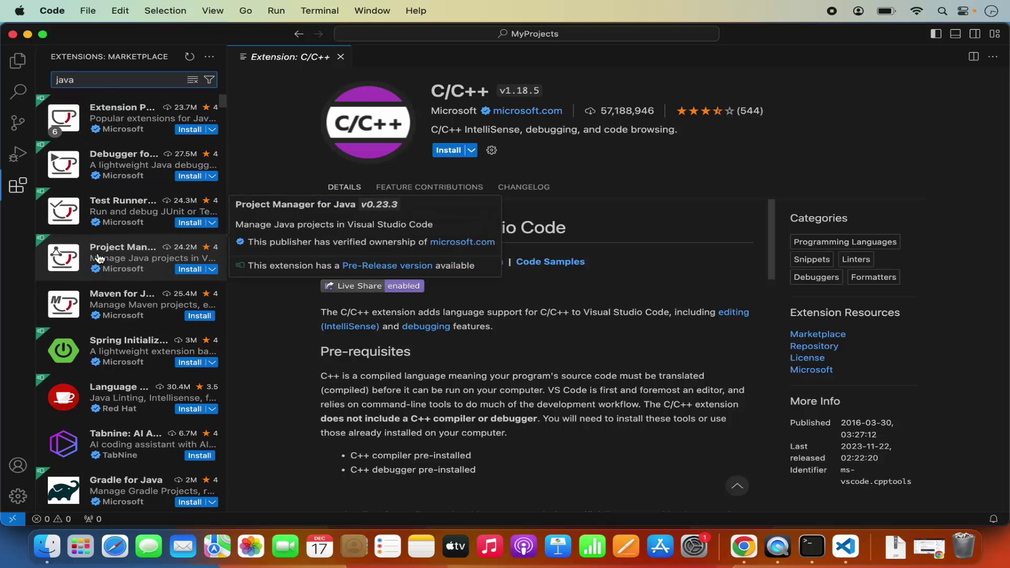
left_click(117, 123)
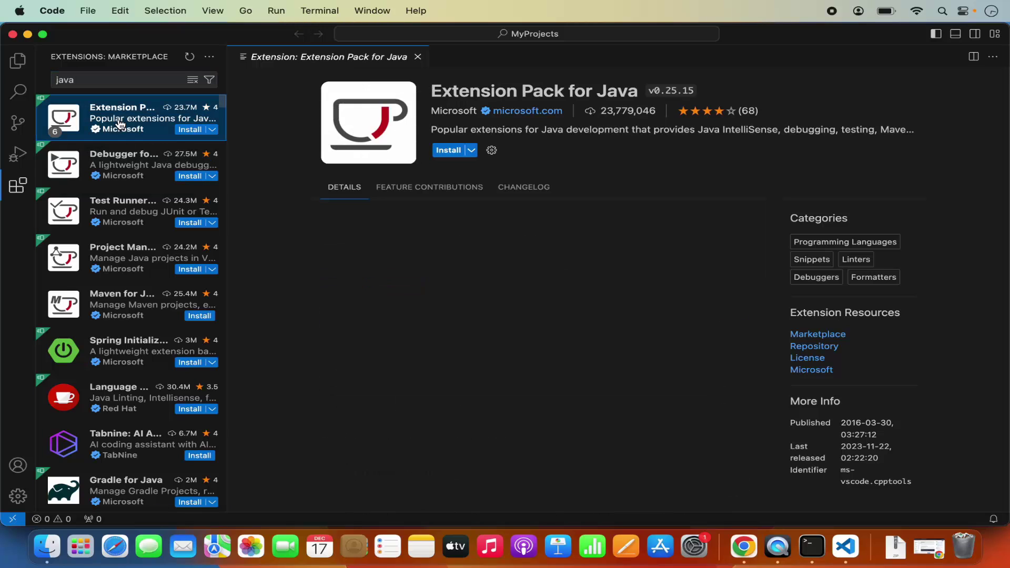
key("super+shift+e")
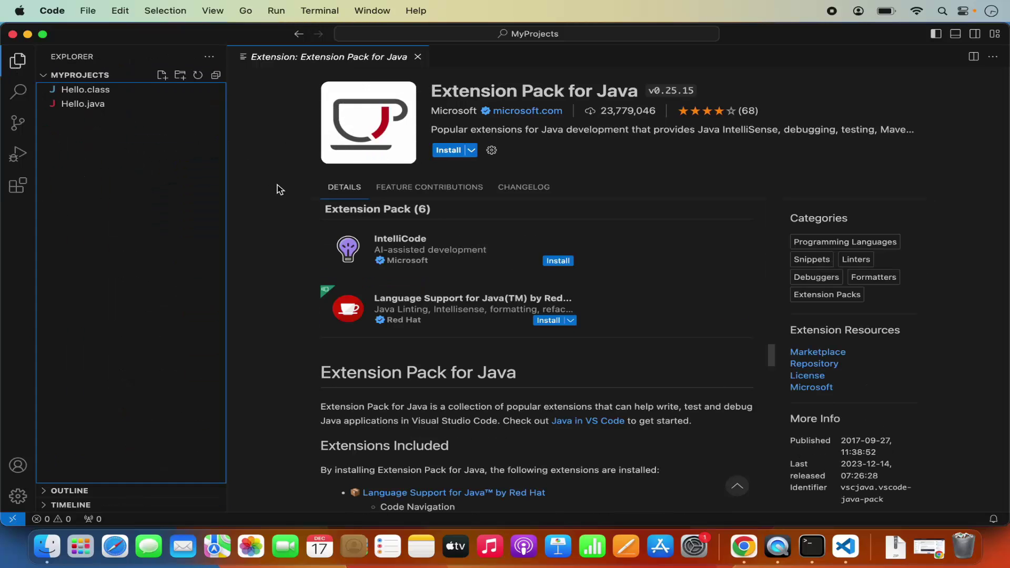